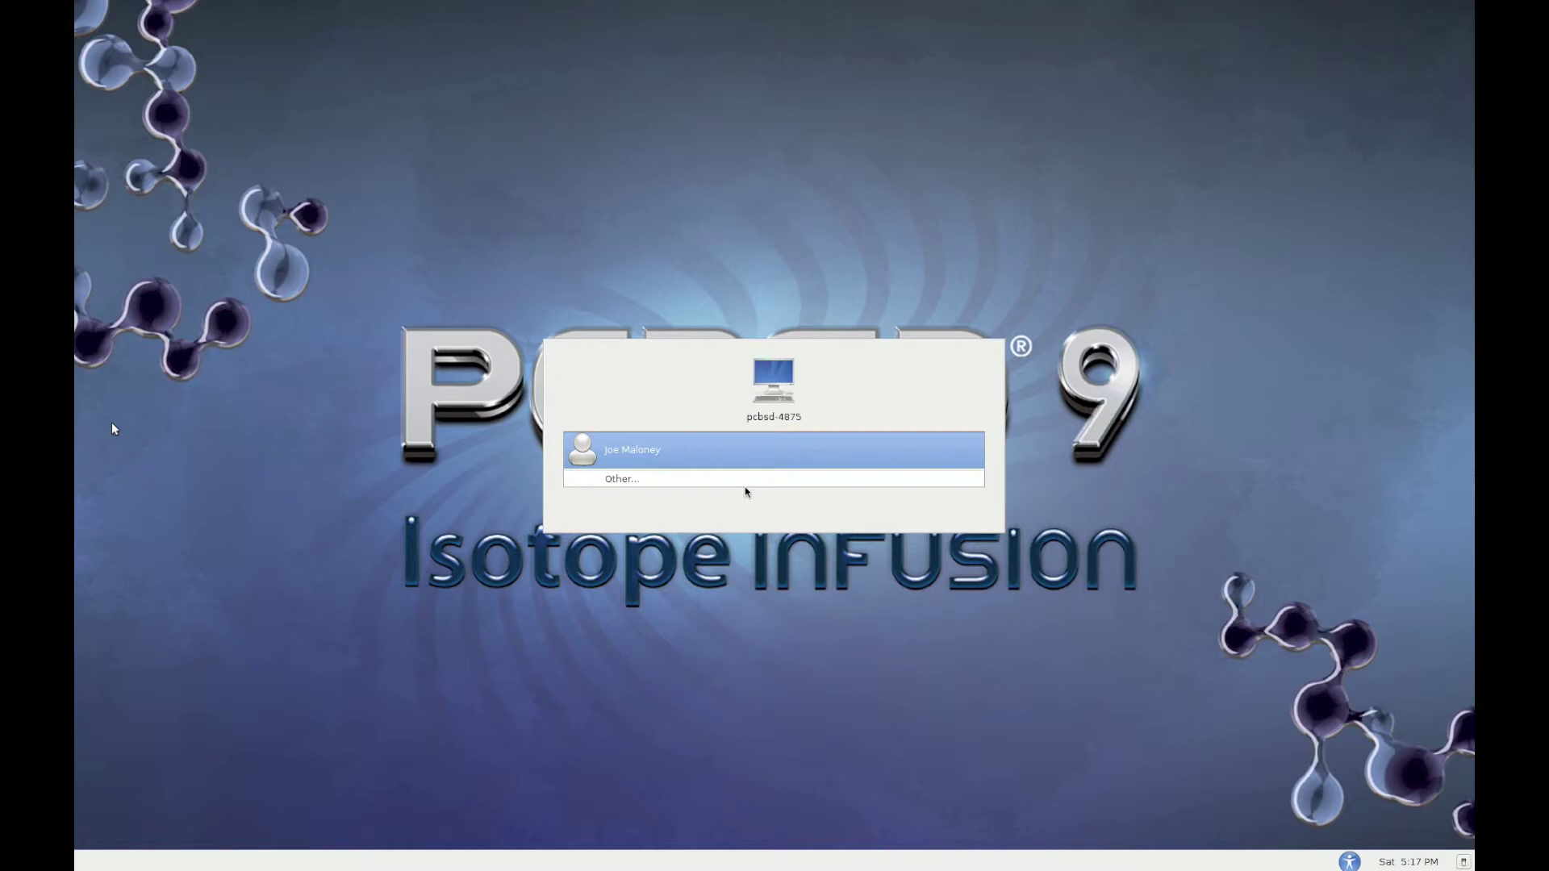
# Select the user account at the login greeter and sign in with its password.
pyautogui.click(674, 460)
pyautogui.write('**********')
pyautogui.press('Return')
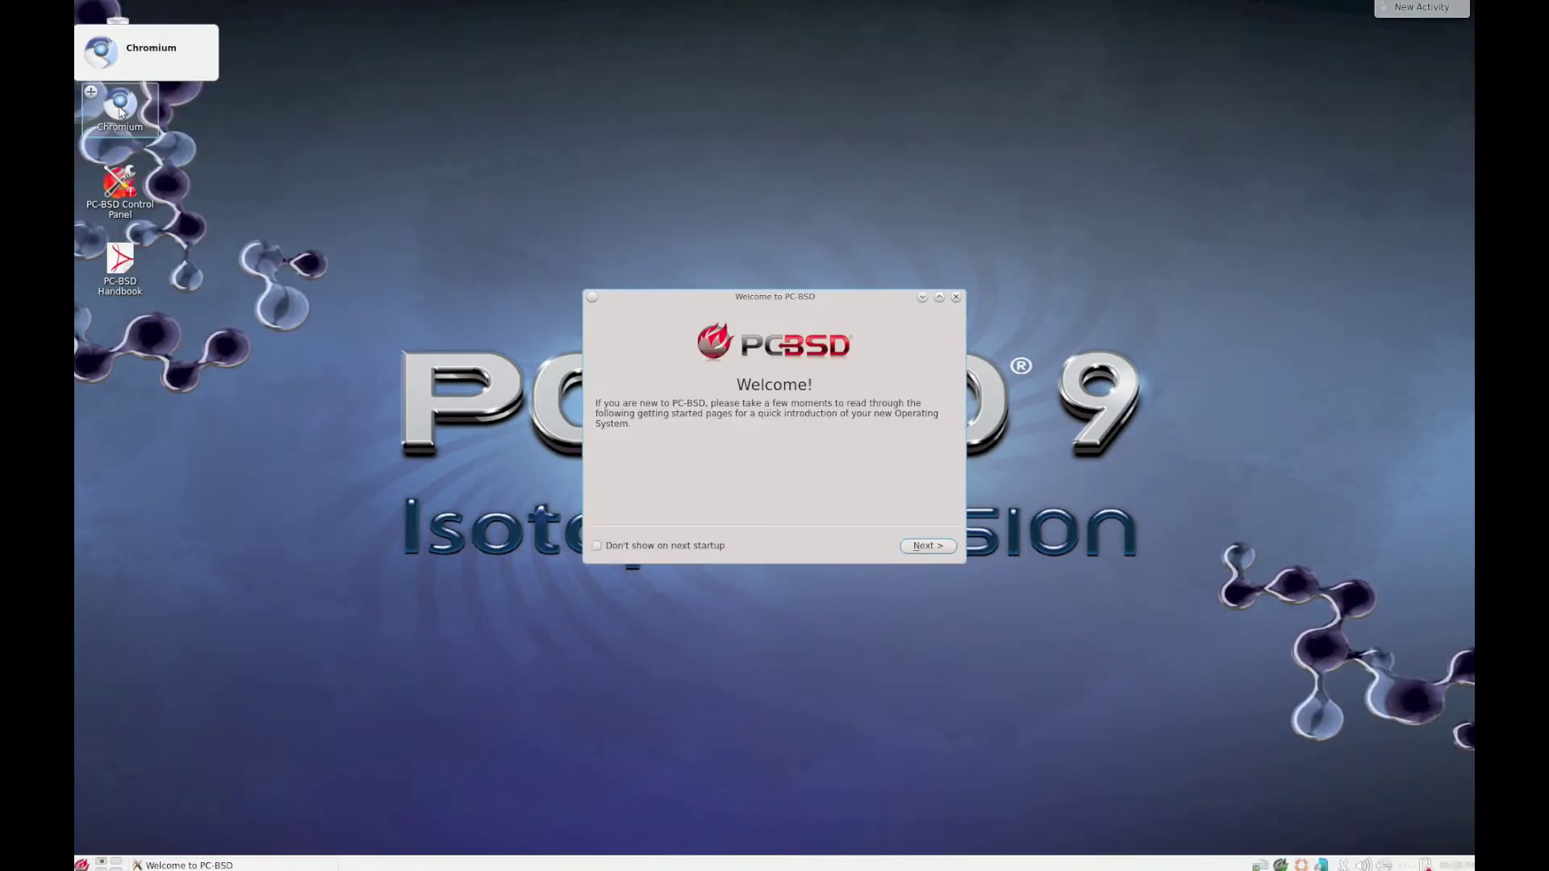
pyautogui.click(121, 109)
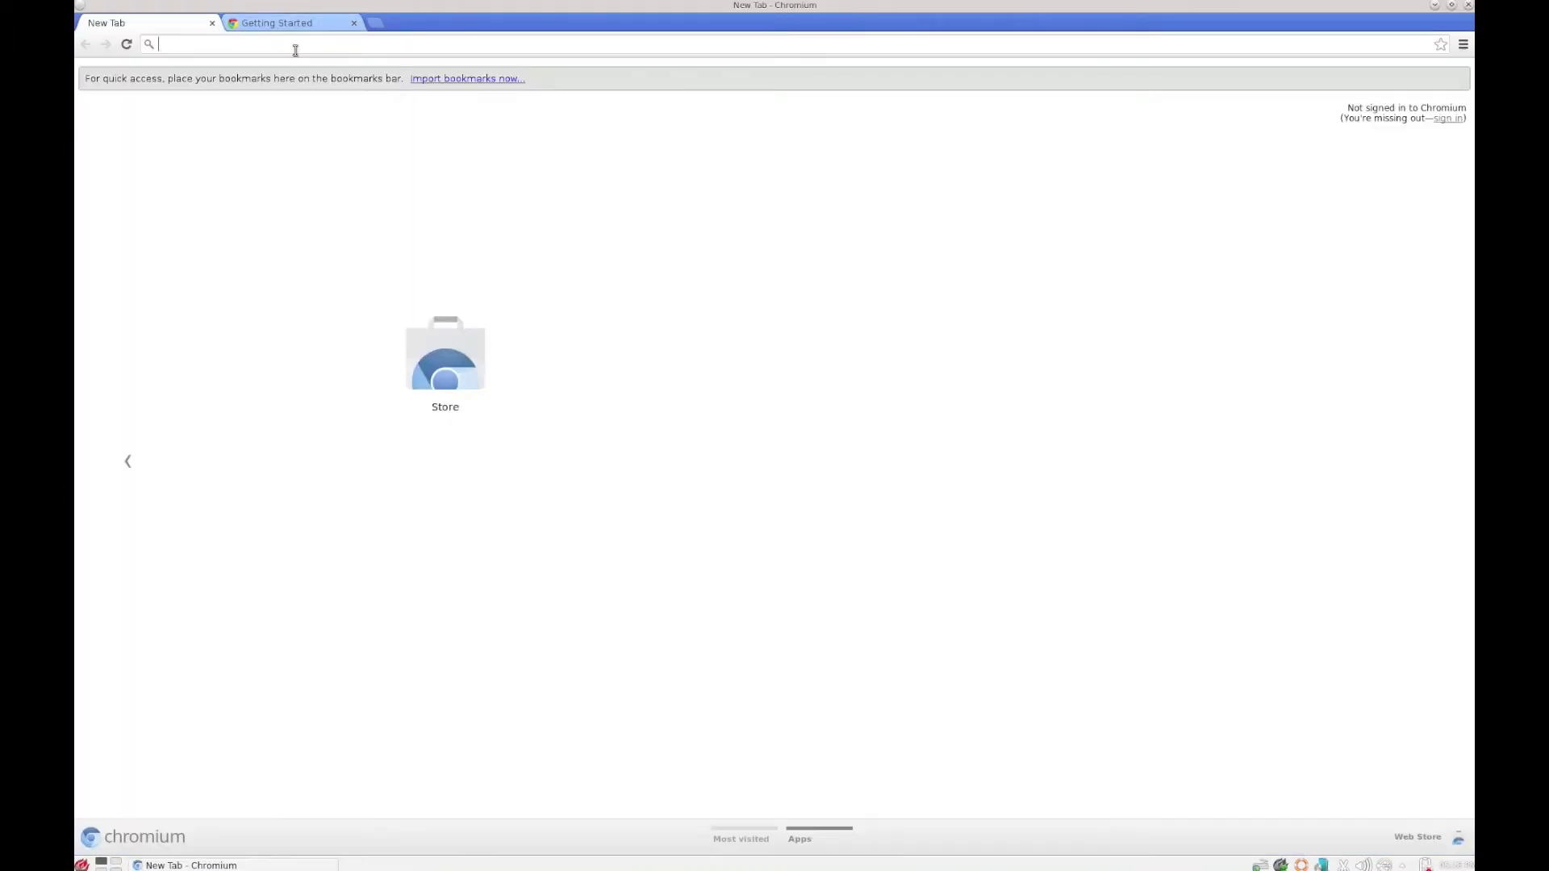
pyautogui.write('www.pkgdemon.com')
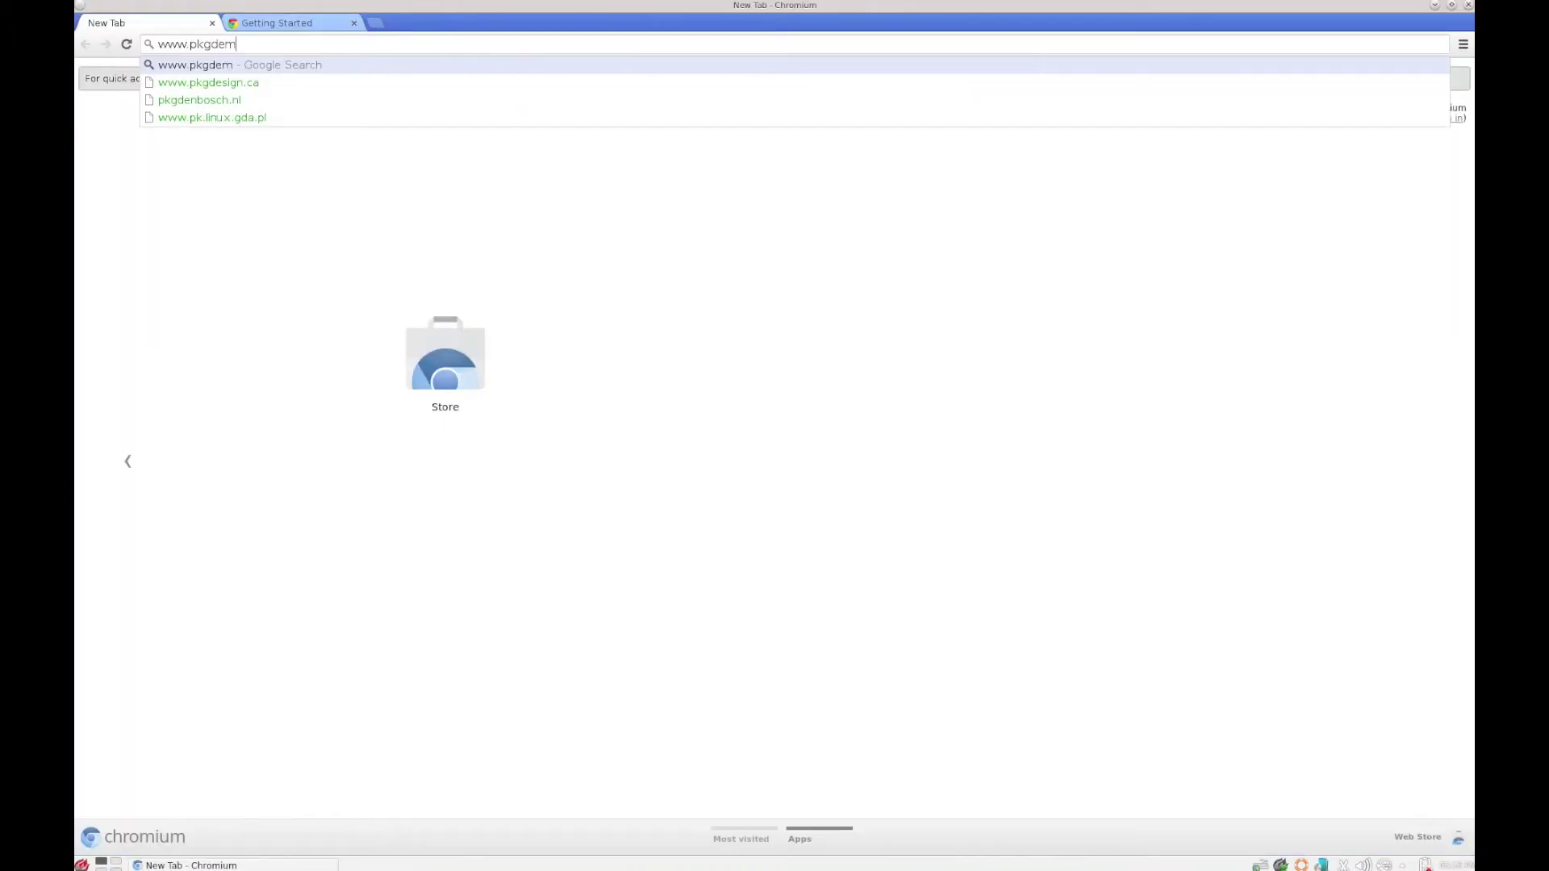
pyautogui.press('Return')
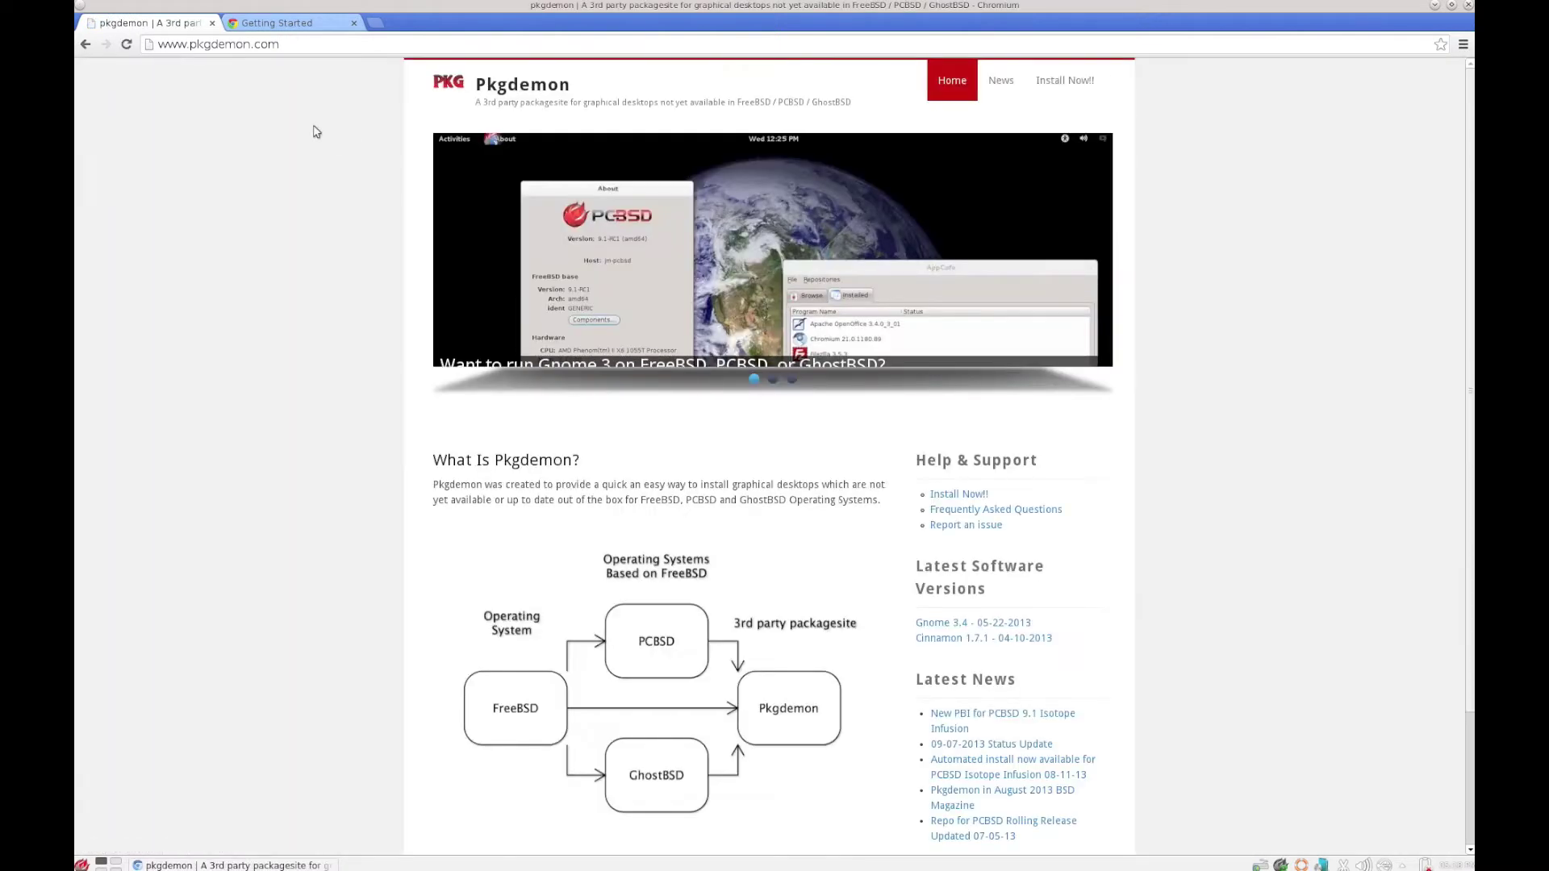
# Download the Pkgdemon PBI from the PCBSD 9.1 Isotope Infusion instructions page.
pyautogui.click(972, 495)
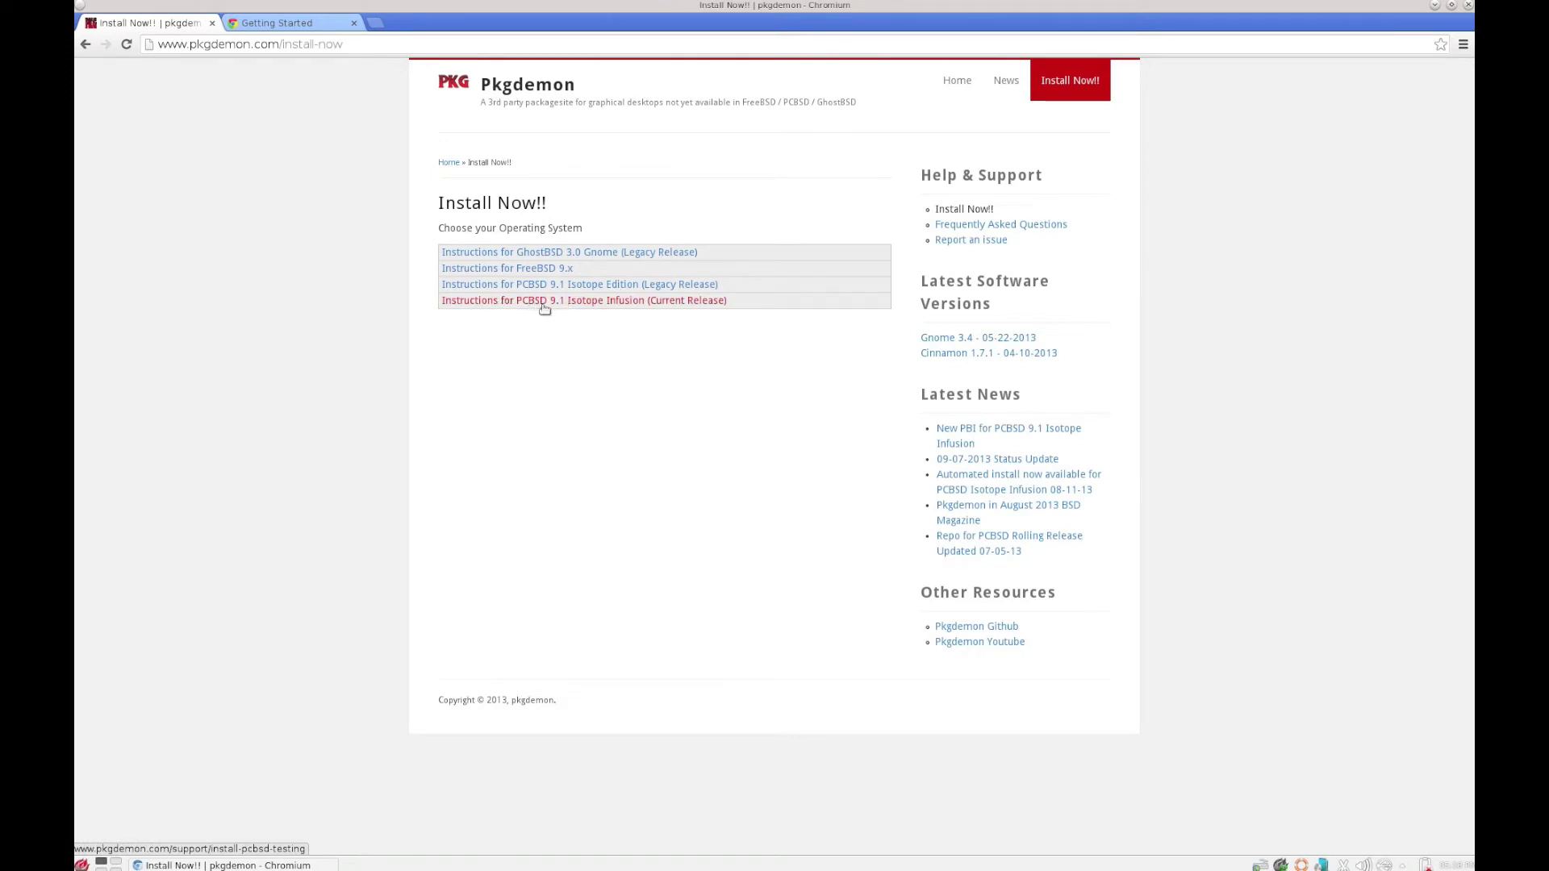
pyautogui.click(582, 304)
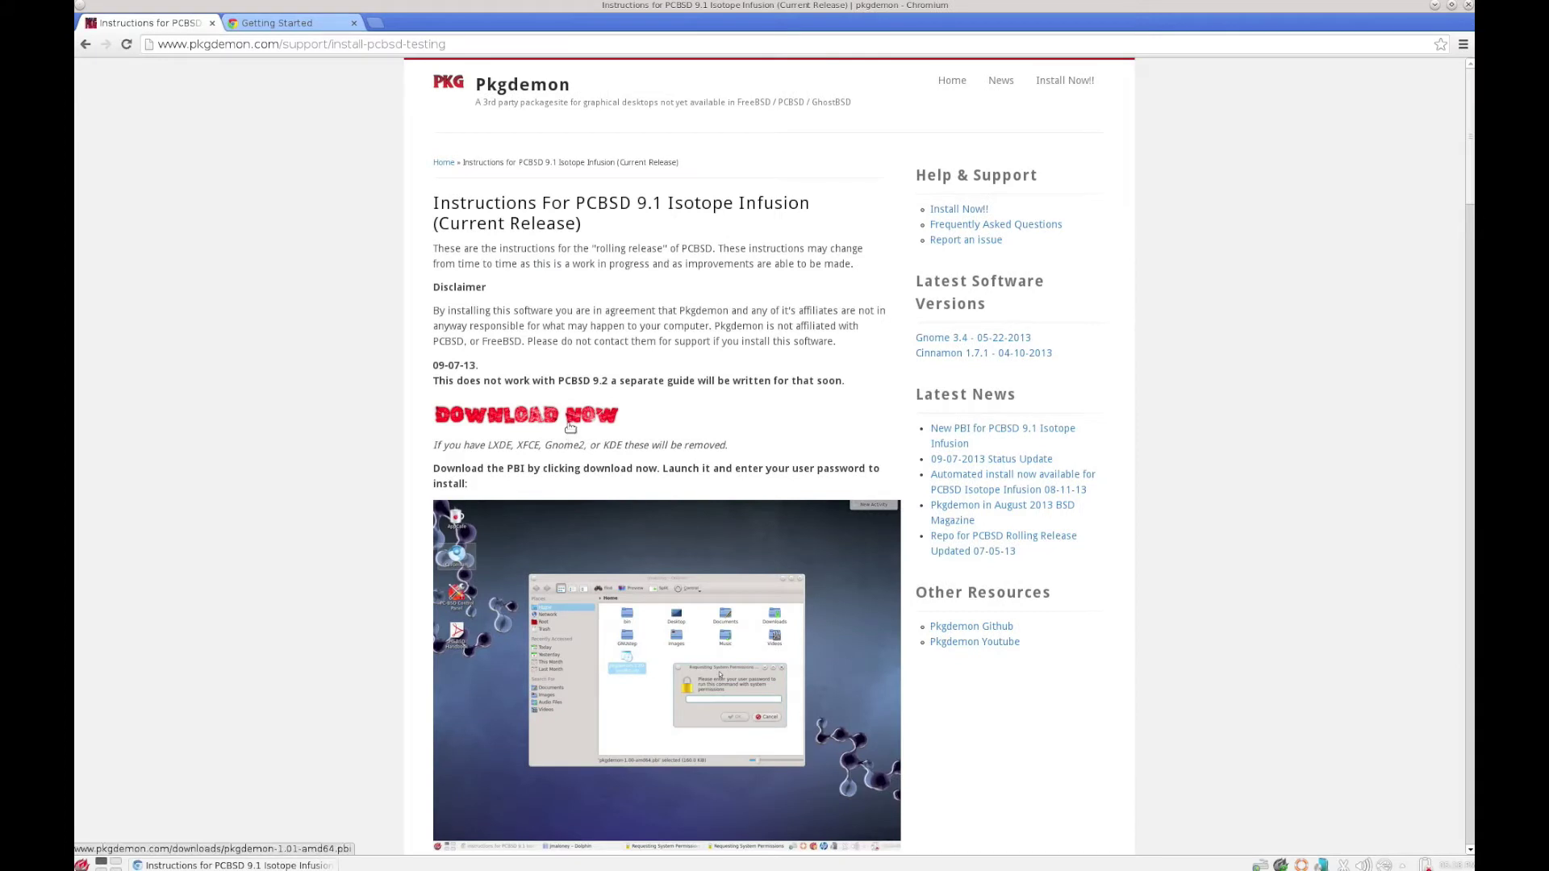
pyautogui.click(571, 420)
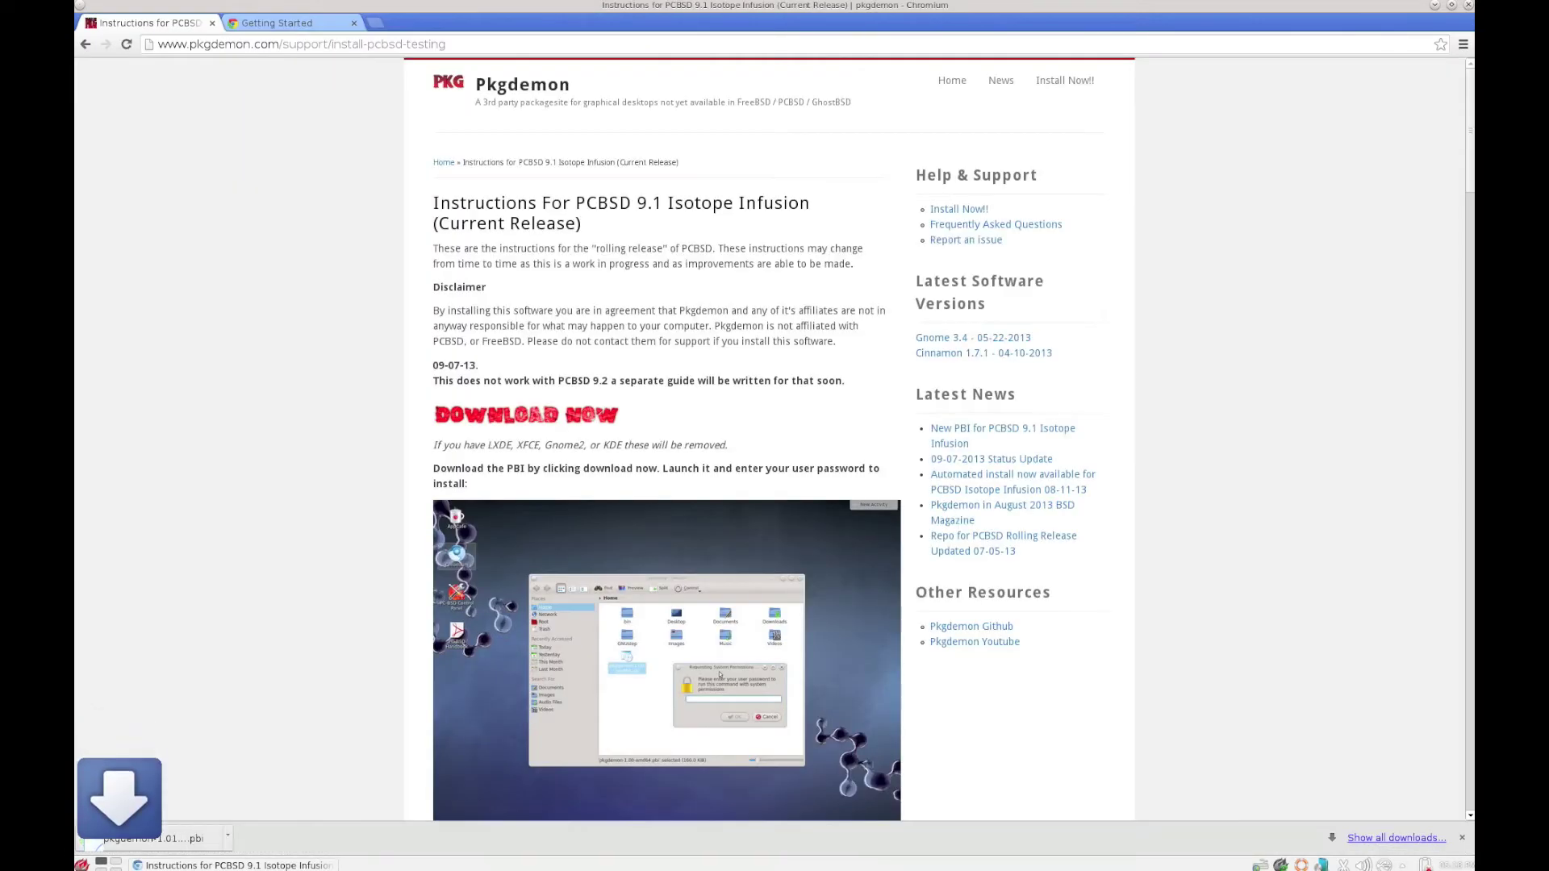
# Open the downloaded Pkgdemon PBI and authorize the installer with the password.
pyautogui.click(171, 833)
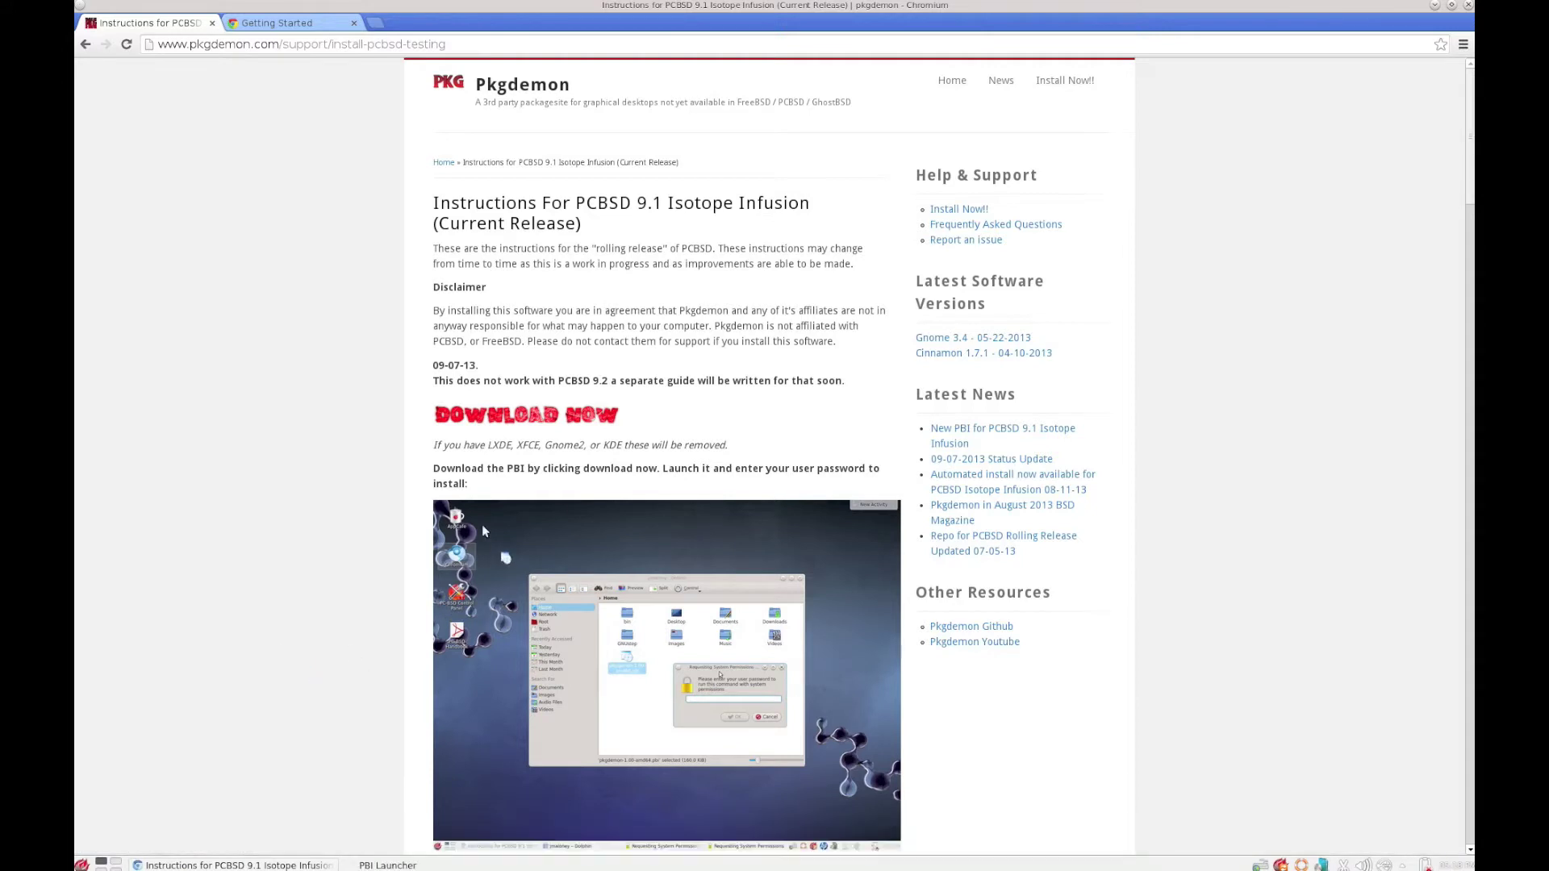
pyautogui.write('********')
pyautogui.press('Return')
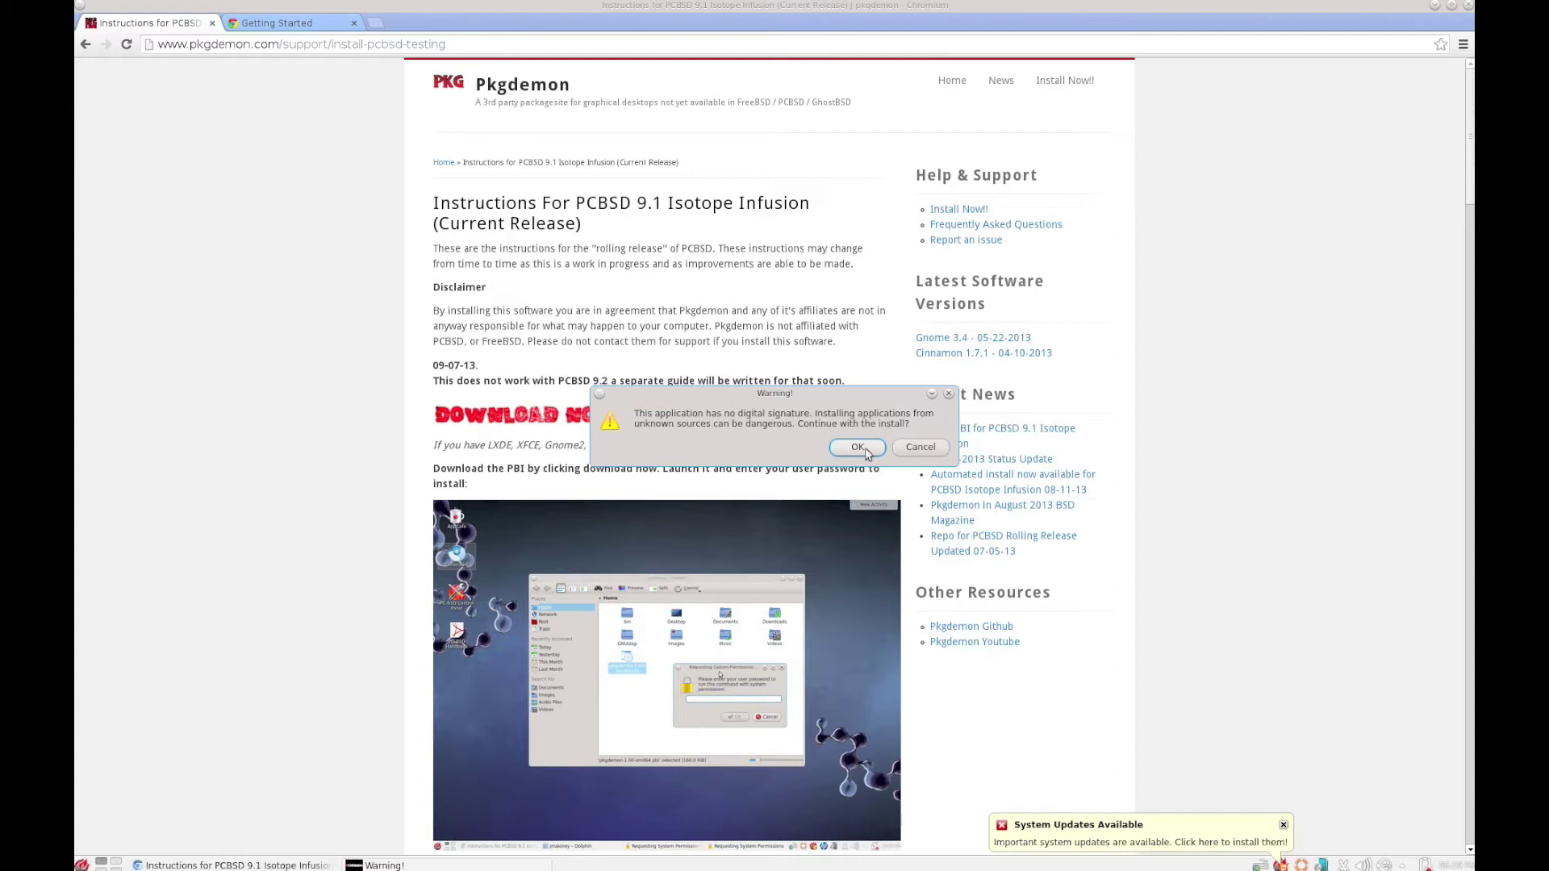
# Accept the unsigned-application warning, install Pkgdemon 1.01, and close Chromium.
pyautogui.click(866, 452)
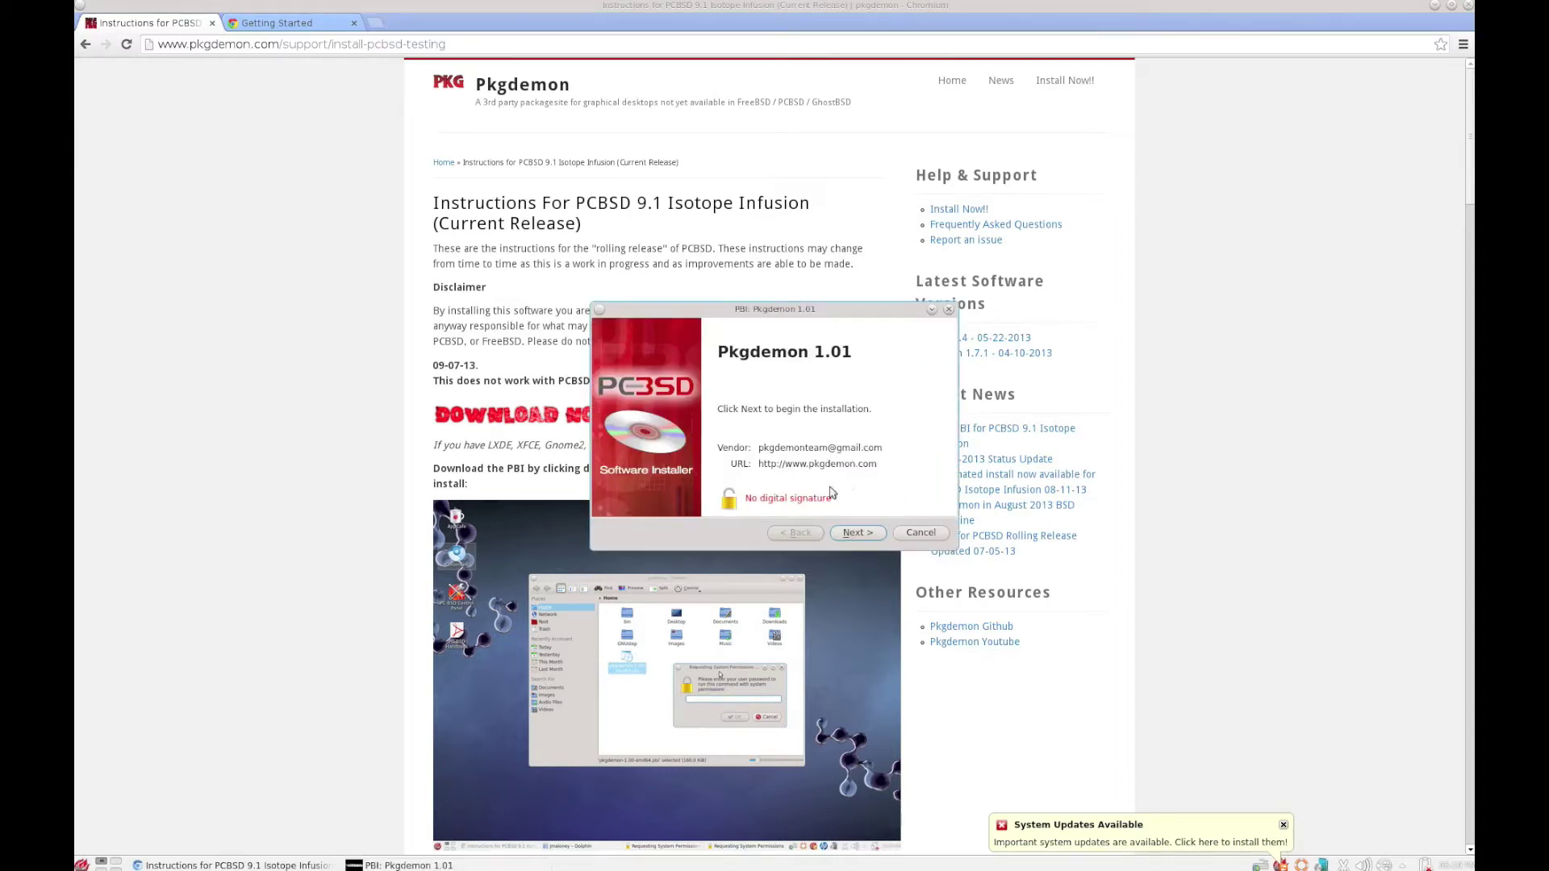
pyautogui.click(881, 538)
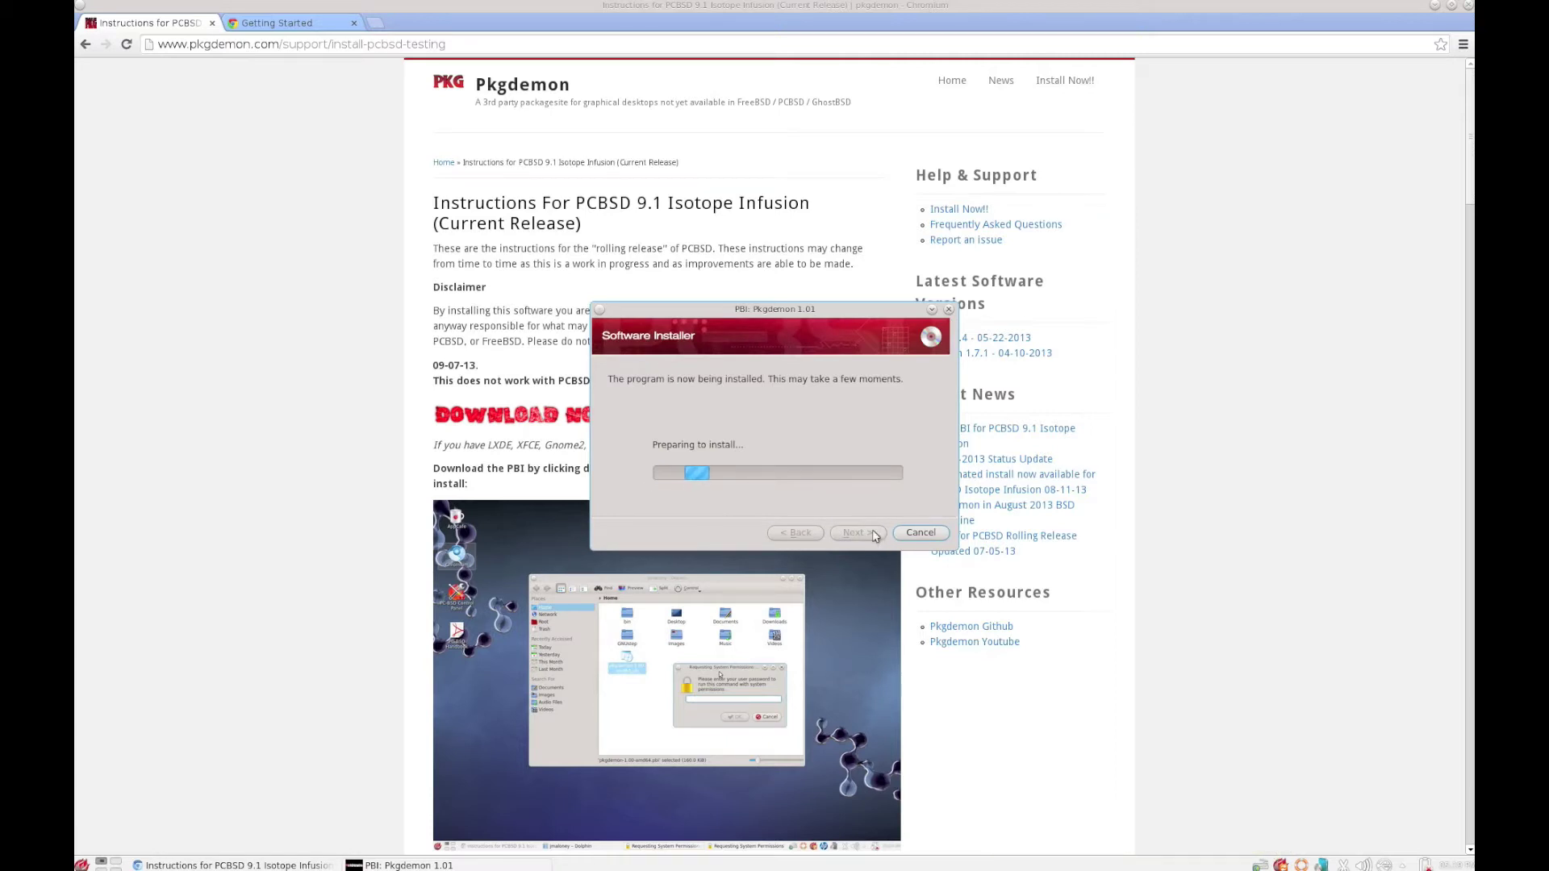
pyautogui.click(912, 536)
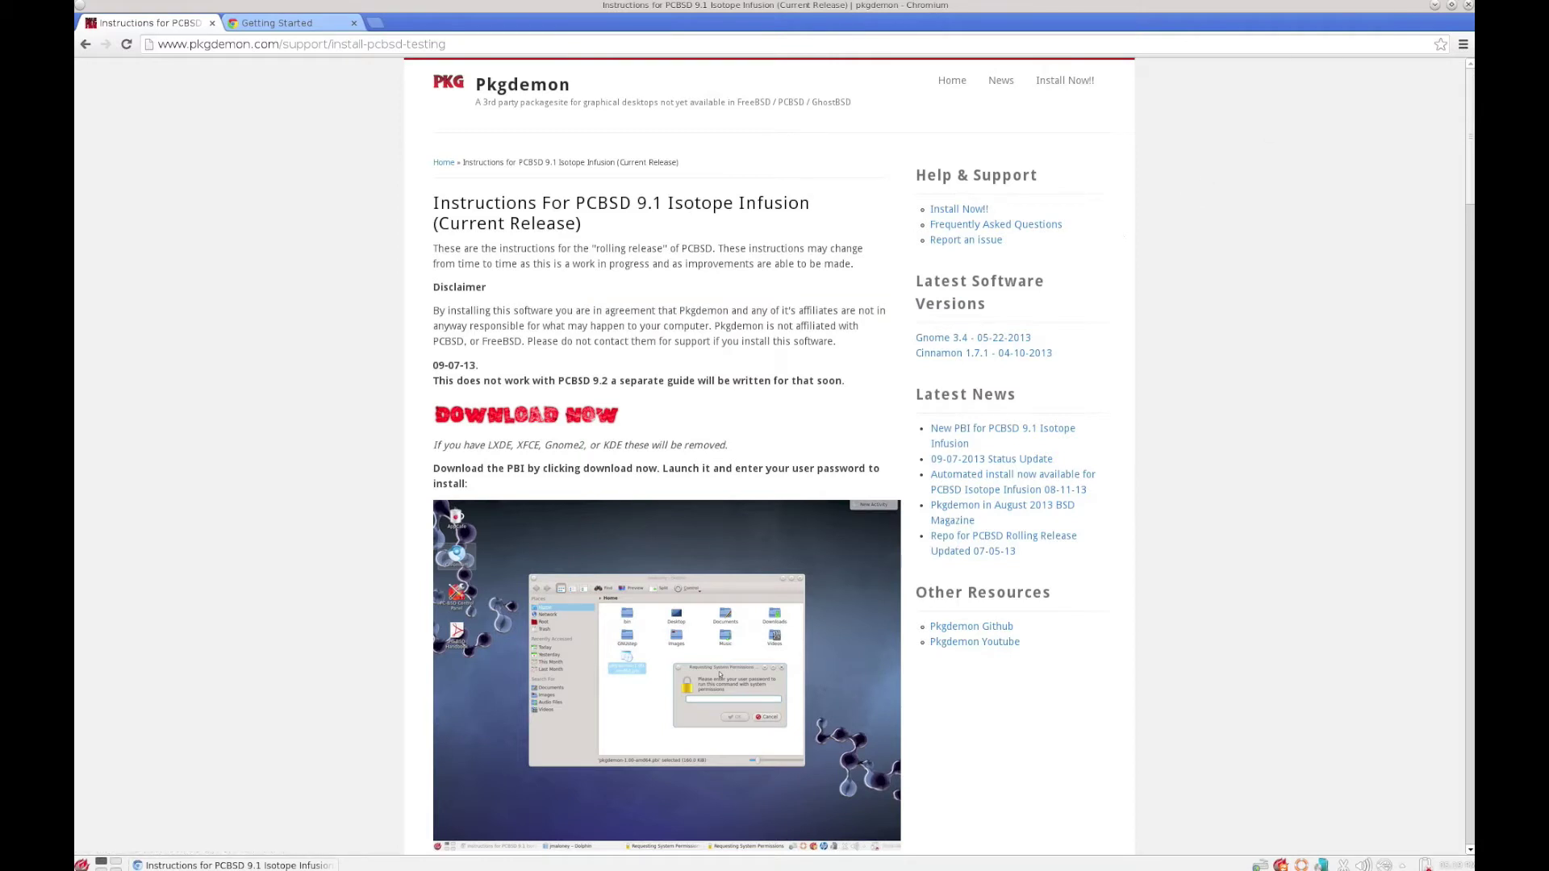
pyautogui.click(1468, 5)
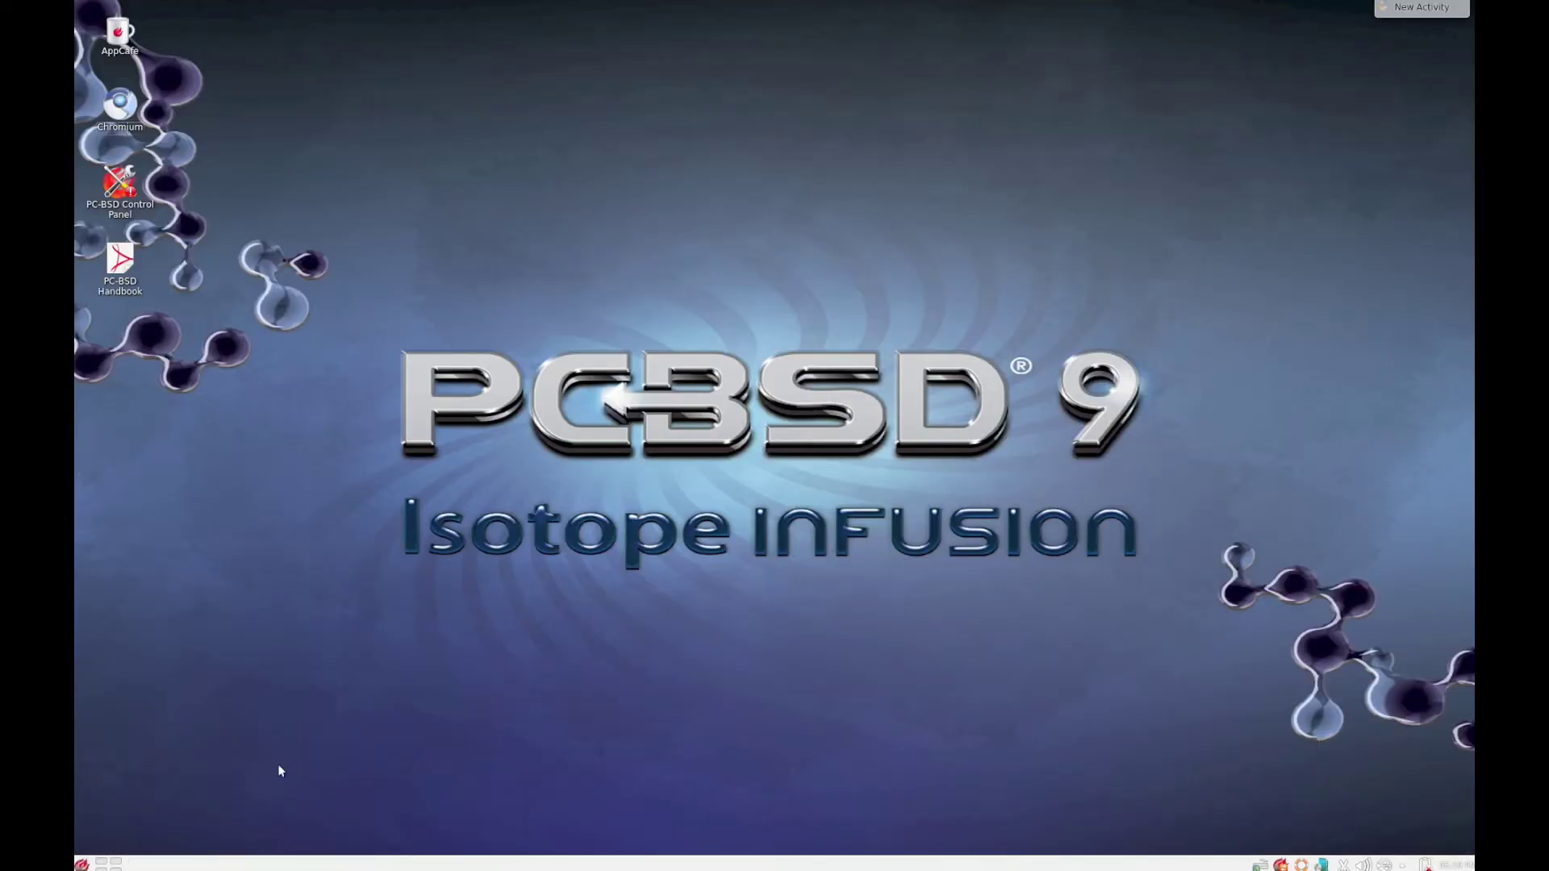
pyautogui.click(80, 863)
pyautogui.click(161, 827)
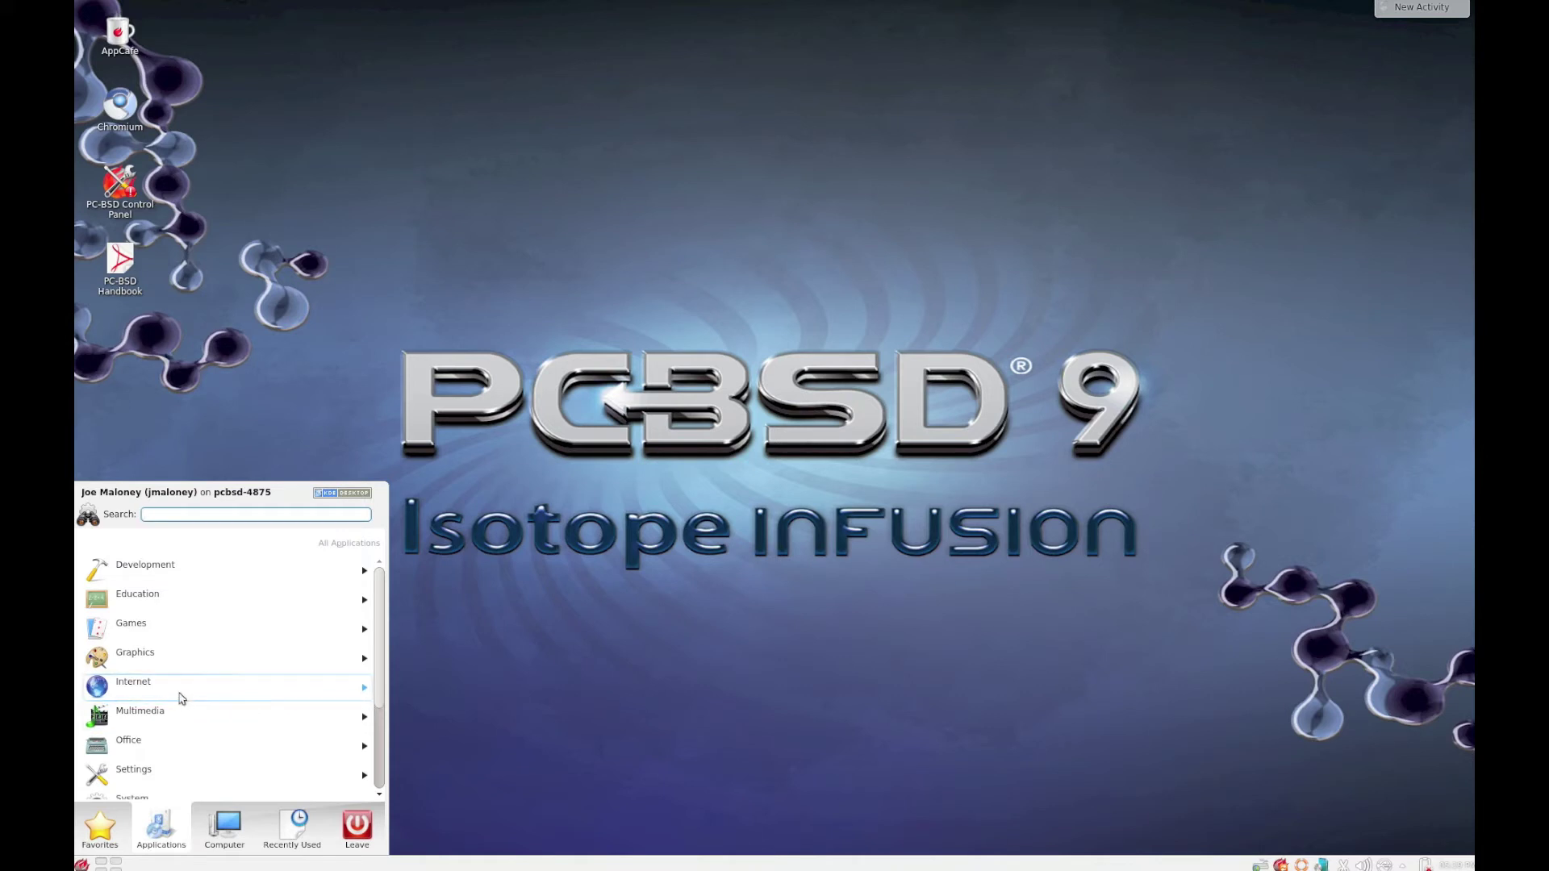
pyautogui.write('term')
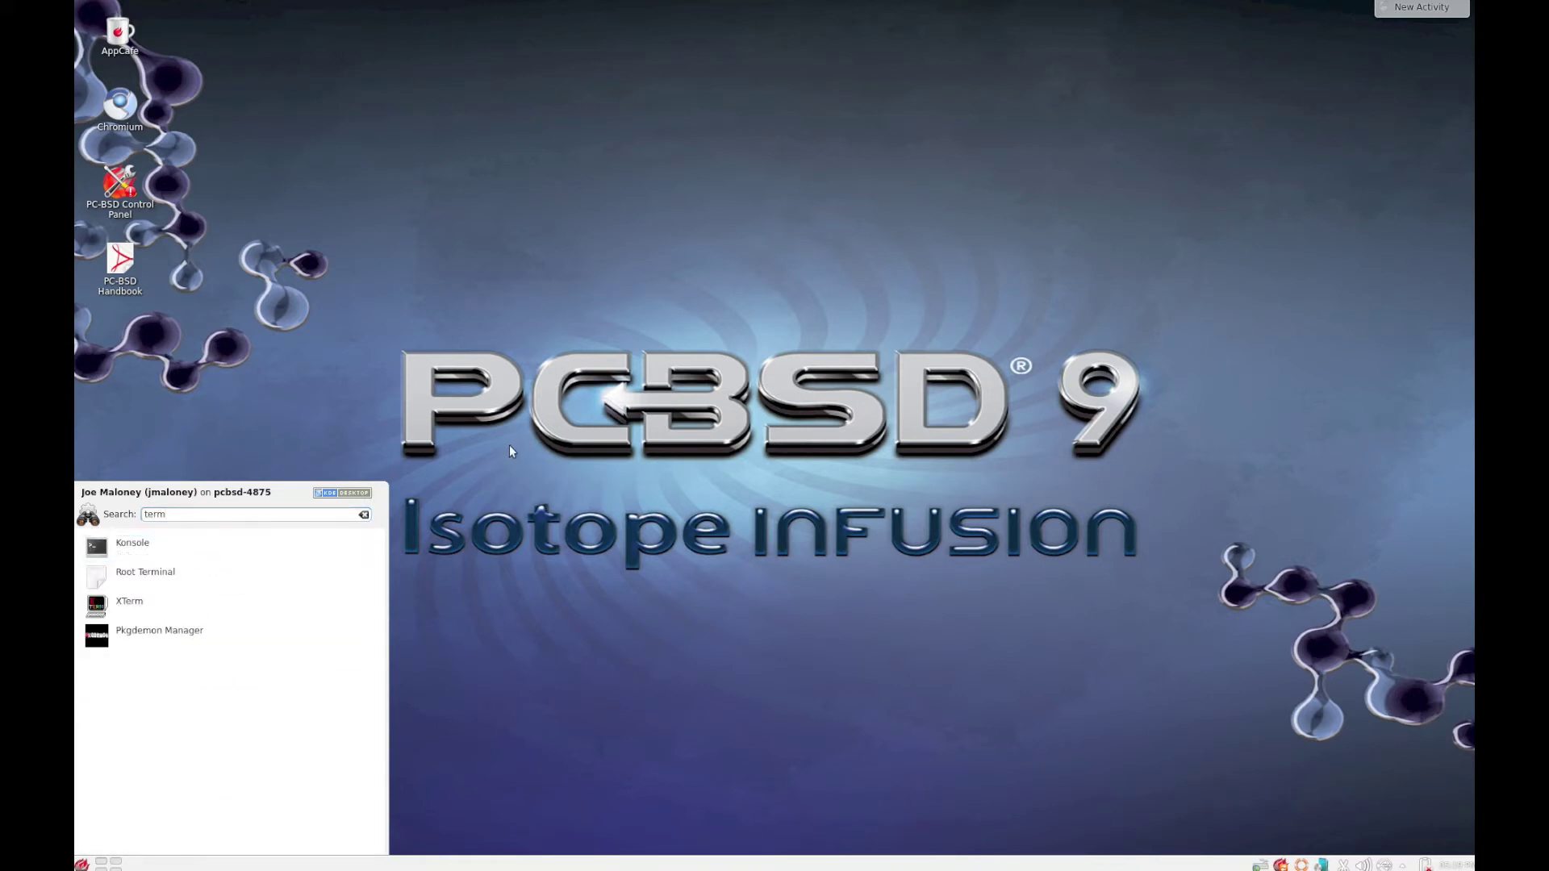
pyautogui.click(250, 552)
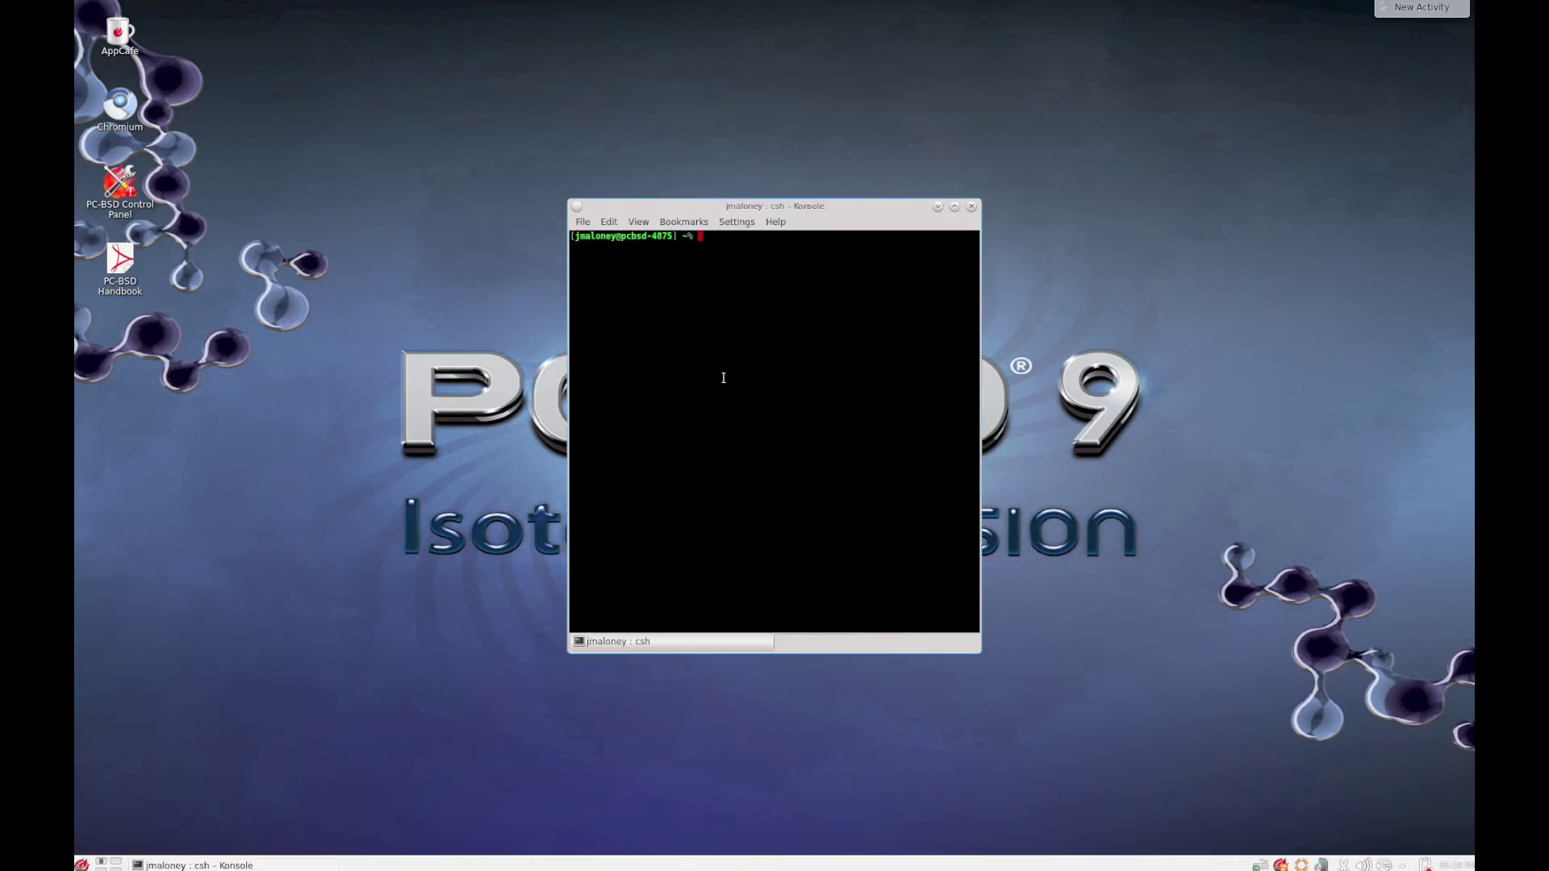
pyautogui.write('beadm list')
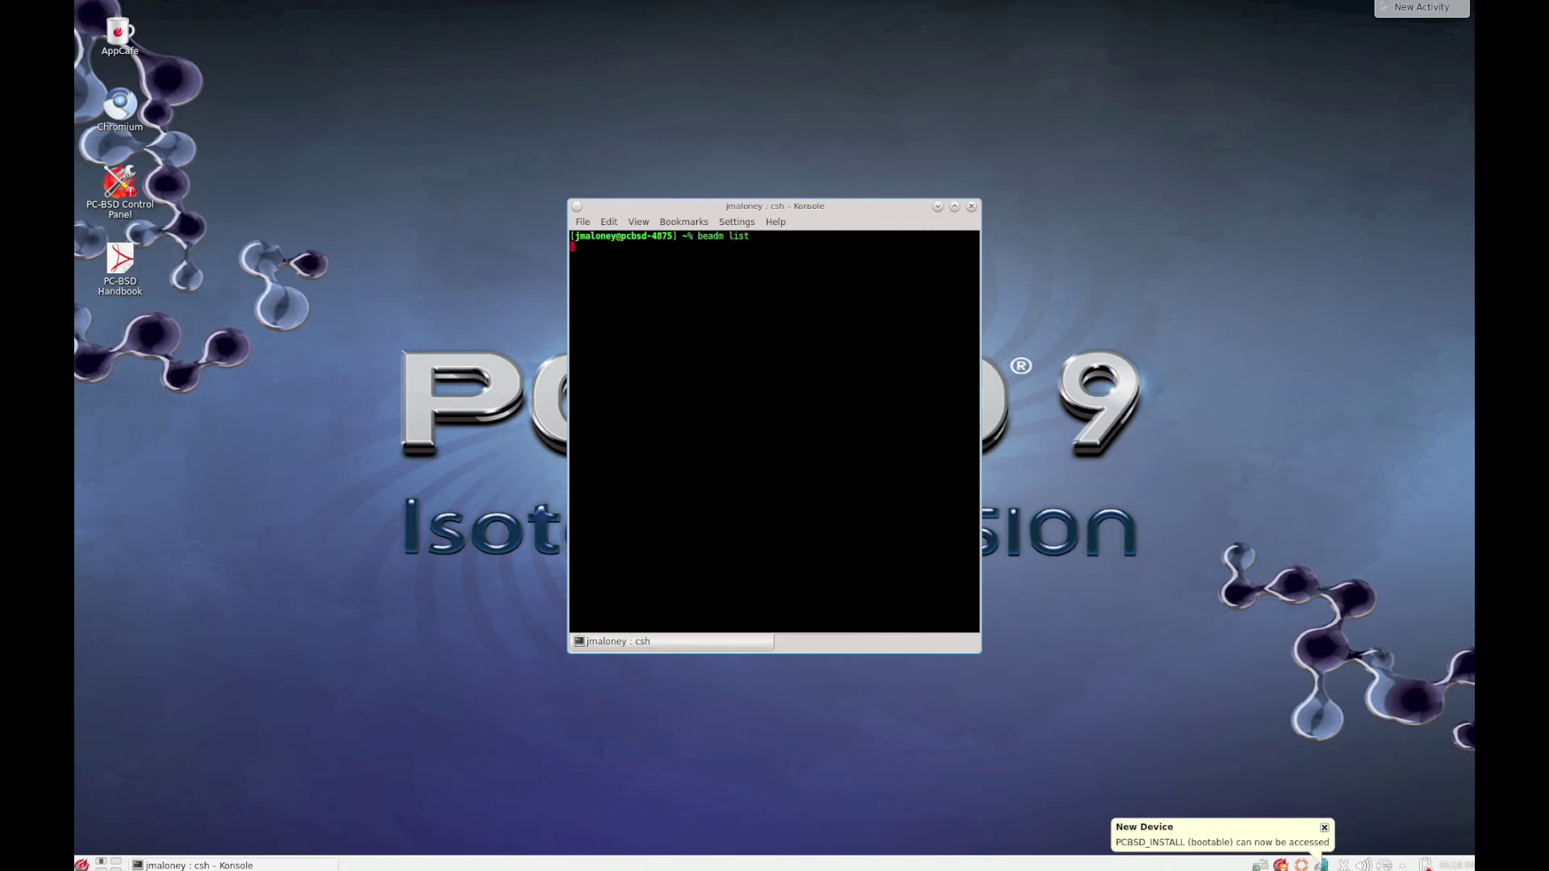
pyautogui.press('Return')
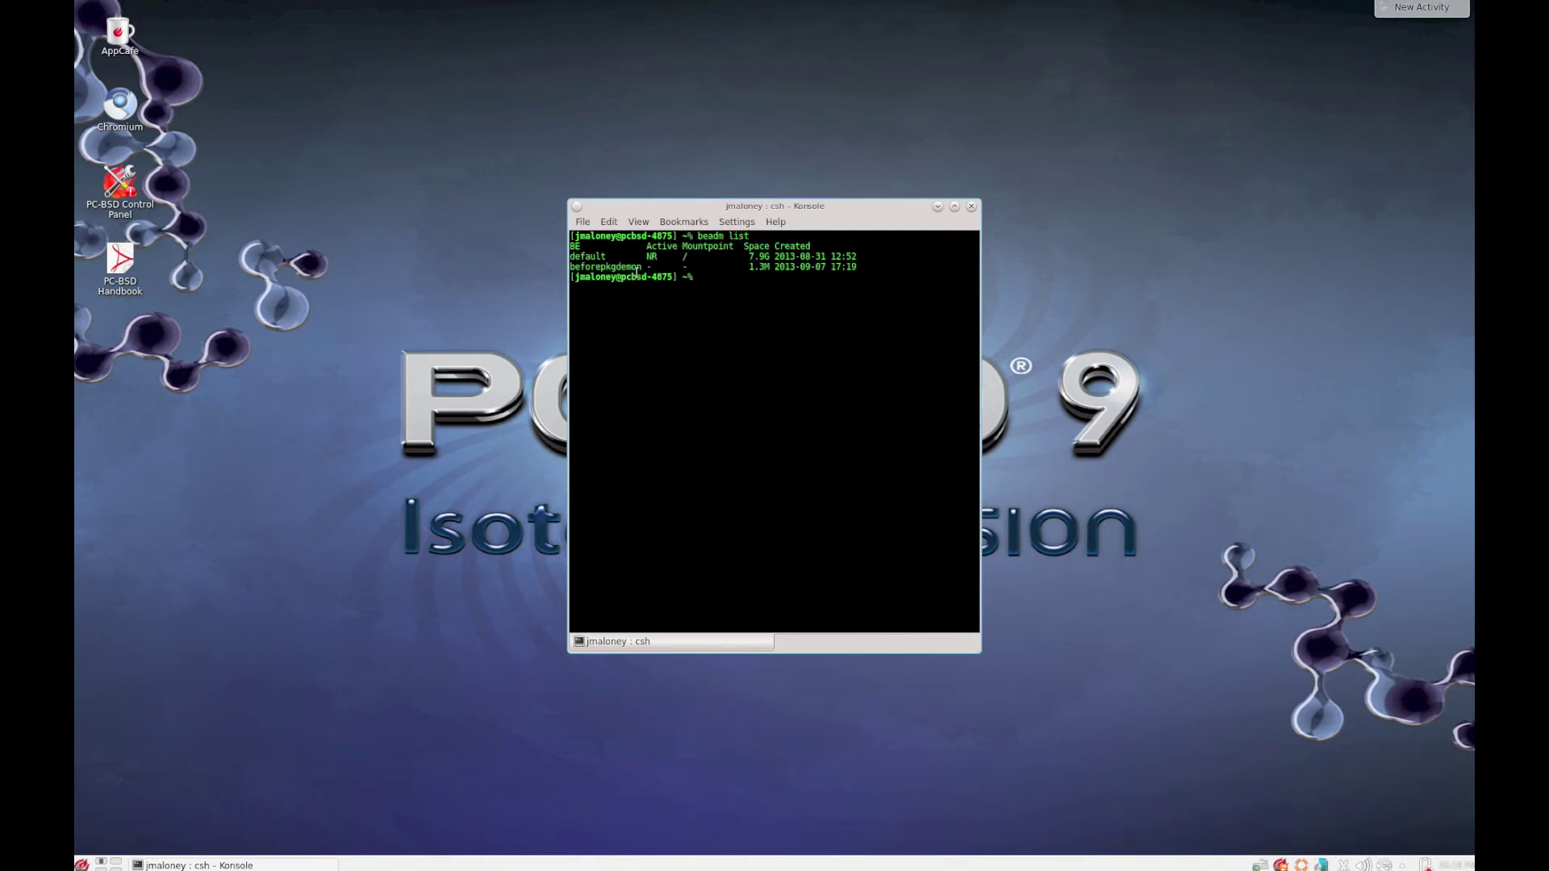
pyautogui.click(973, 208)
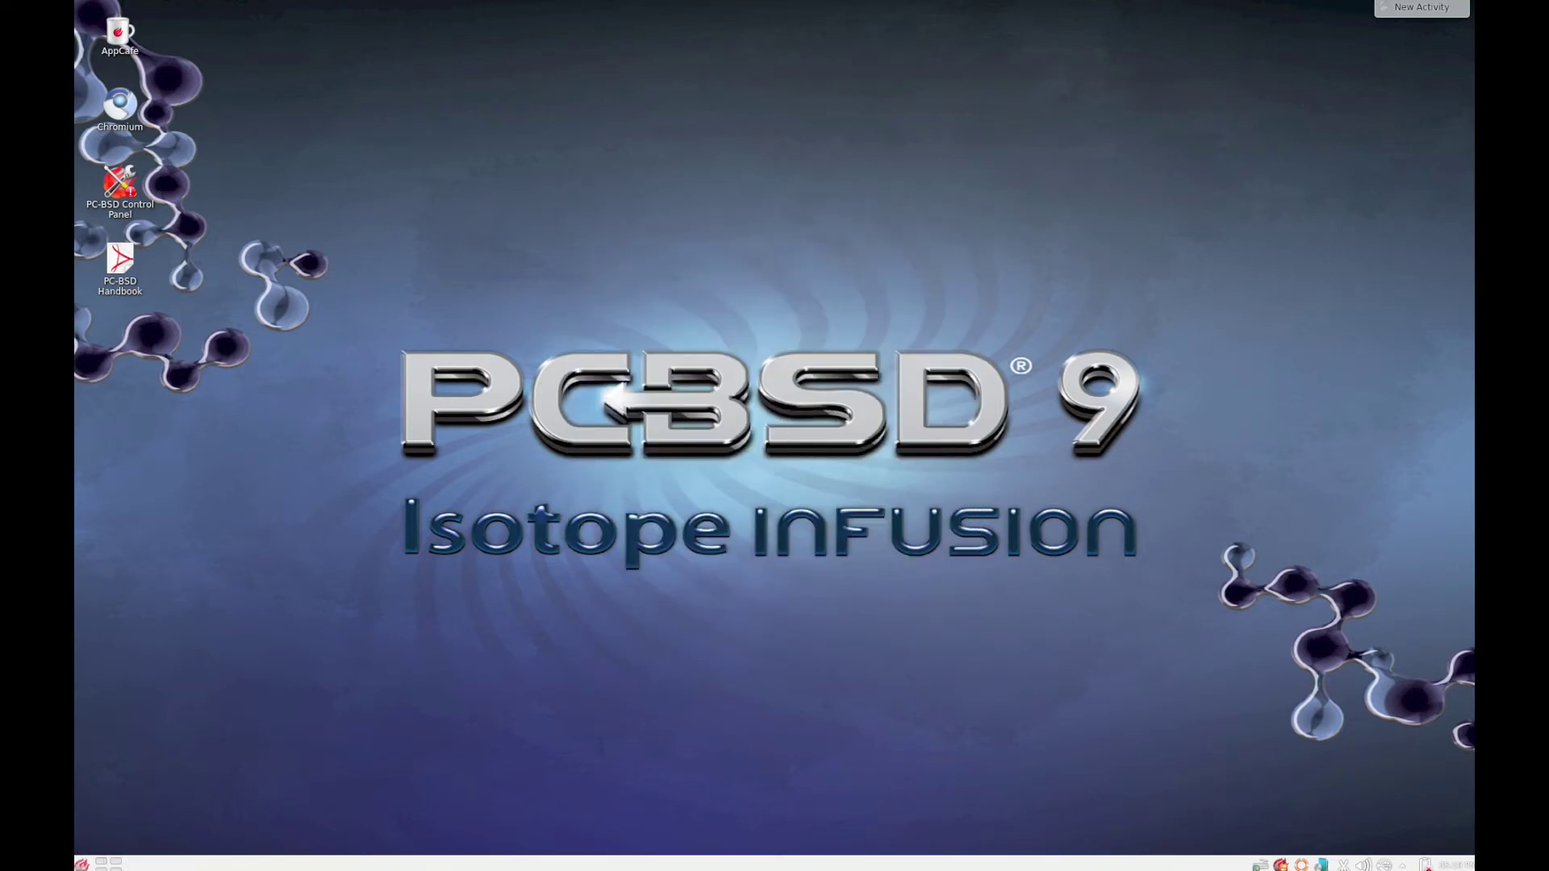
# Launch Pkgdemon Manager from Kickoff's Utilities category and grant system permissions with the password.
pyautogui.click(81, 863)
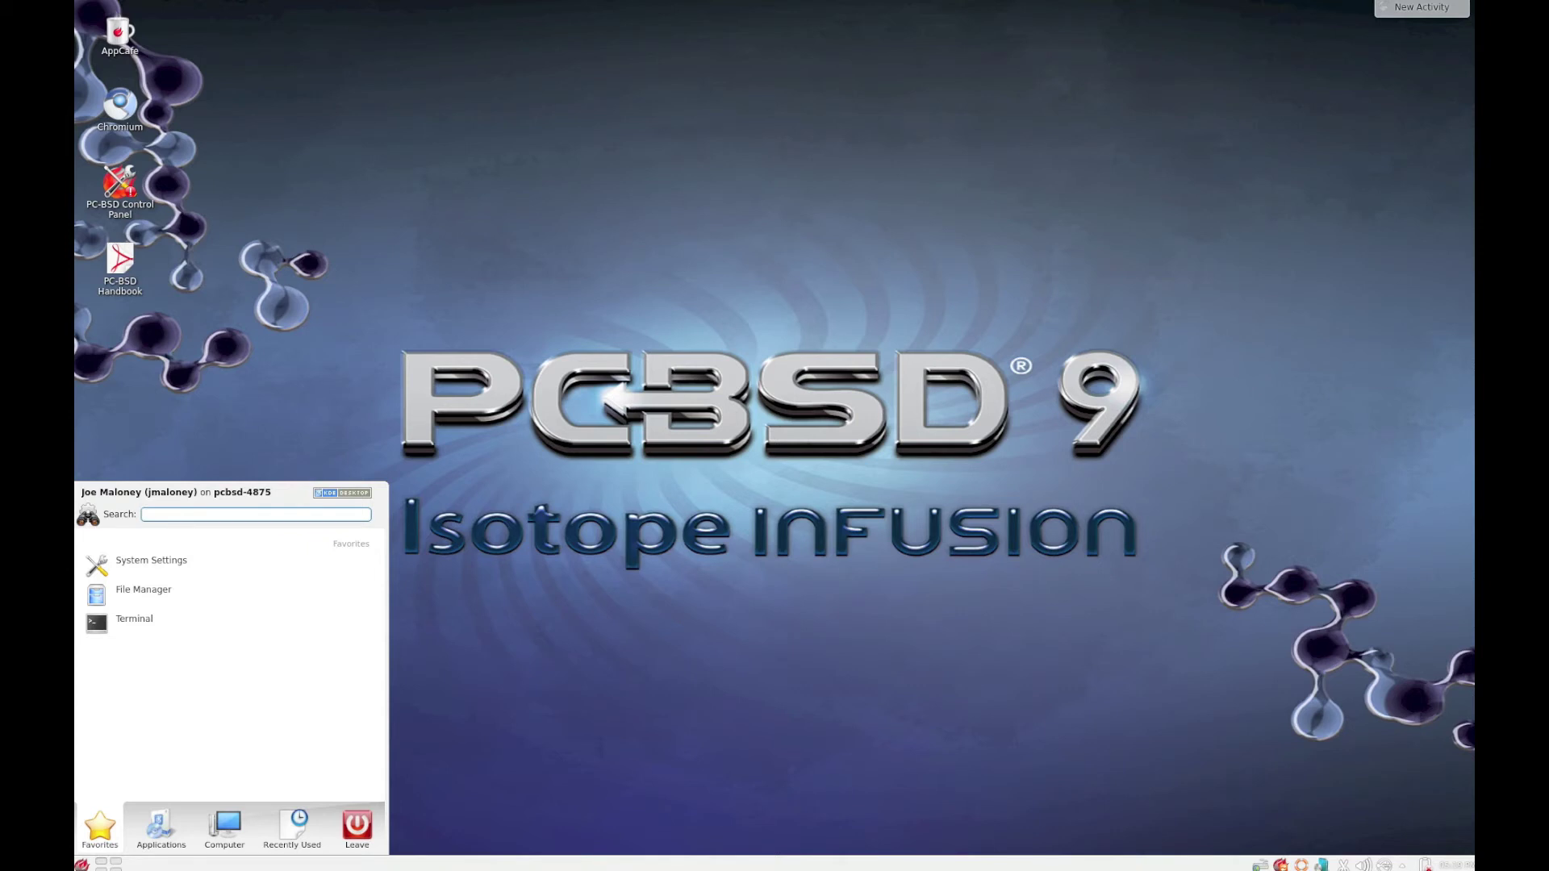
pyautogui.click(146, 837)
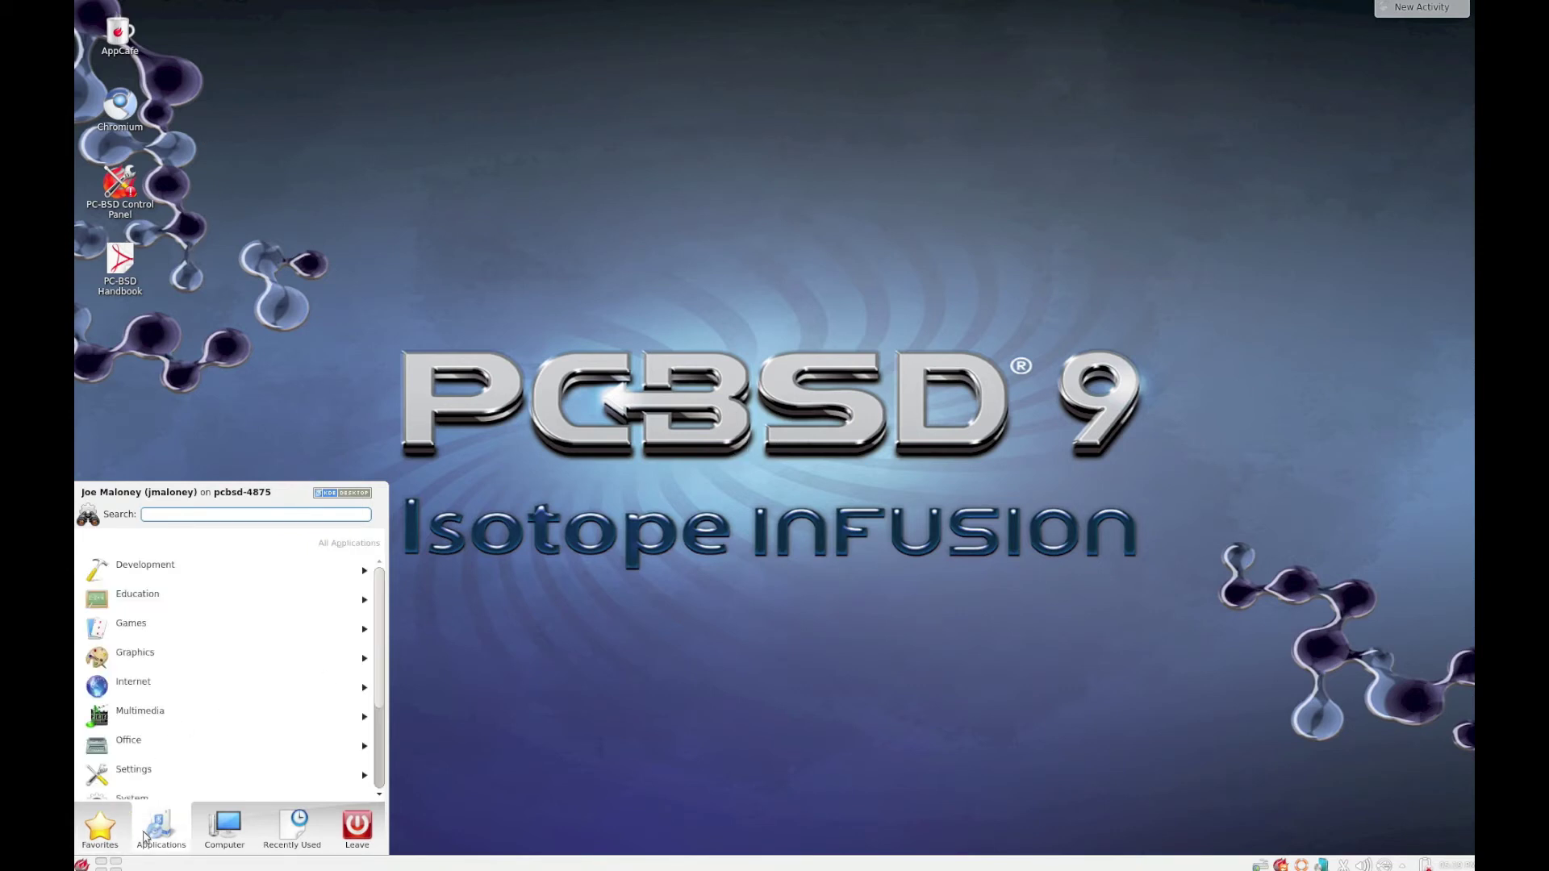
pyautogui.scroll(-3, 173, 768)
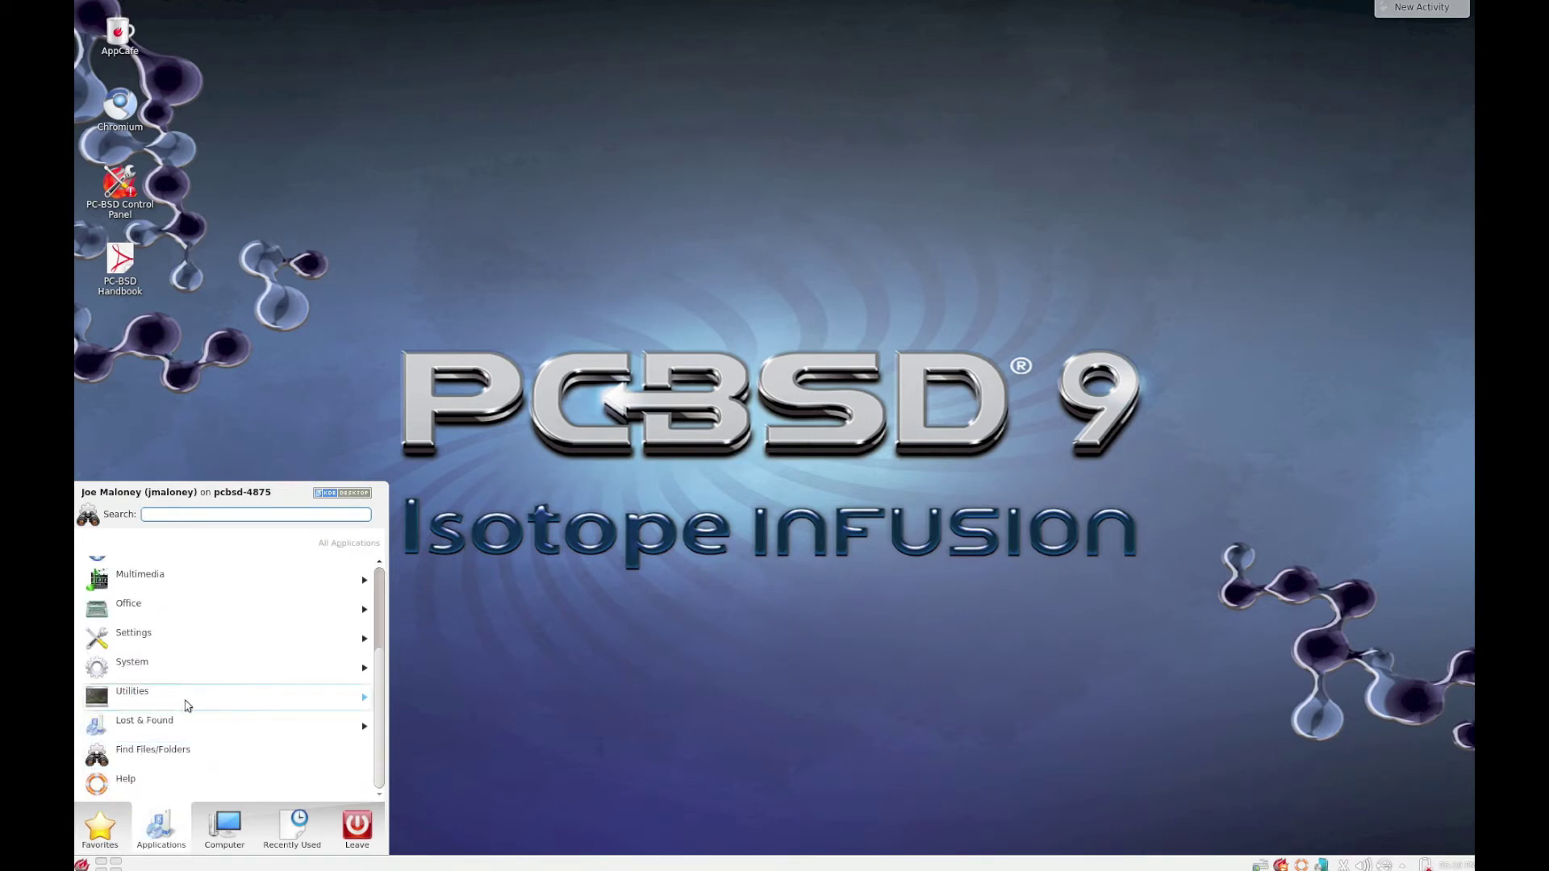
pyautogui.click(133, 703)
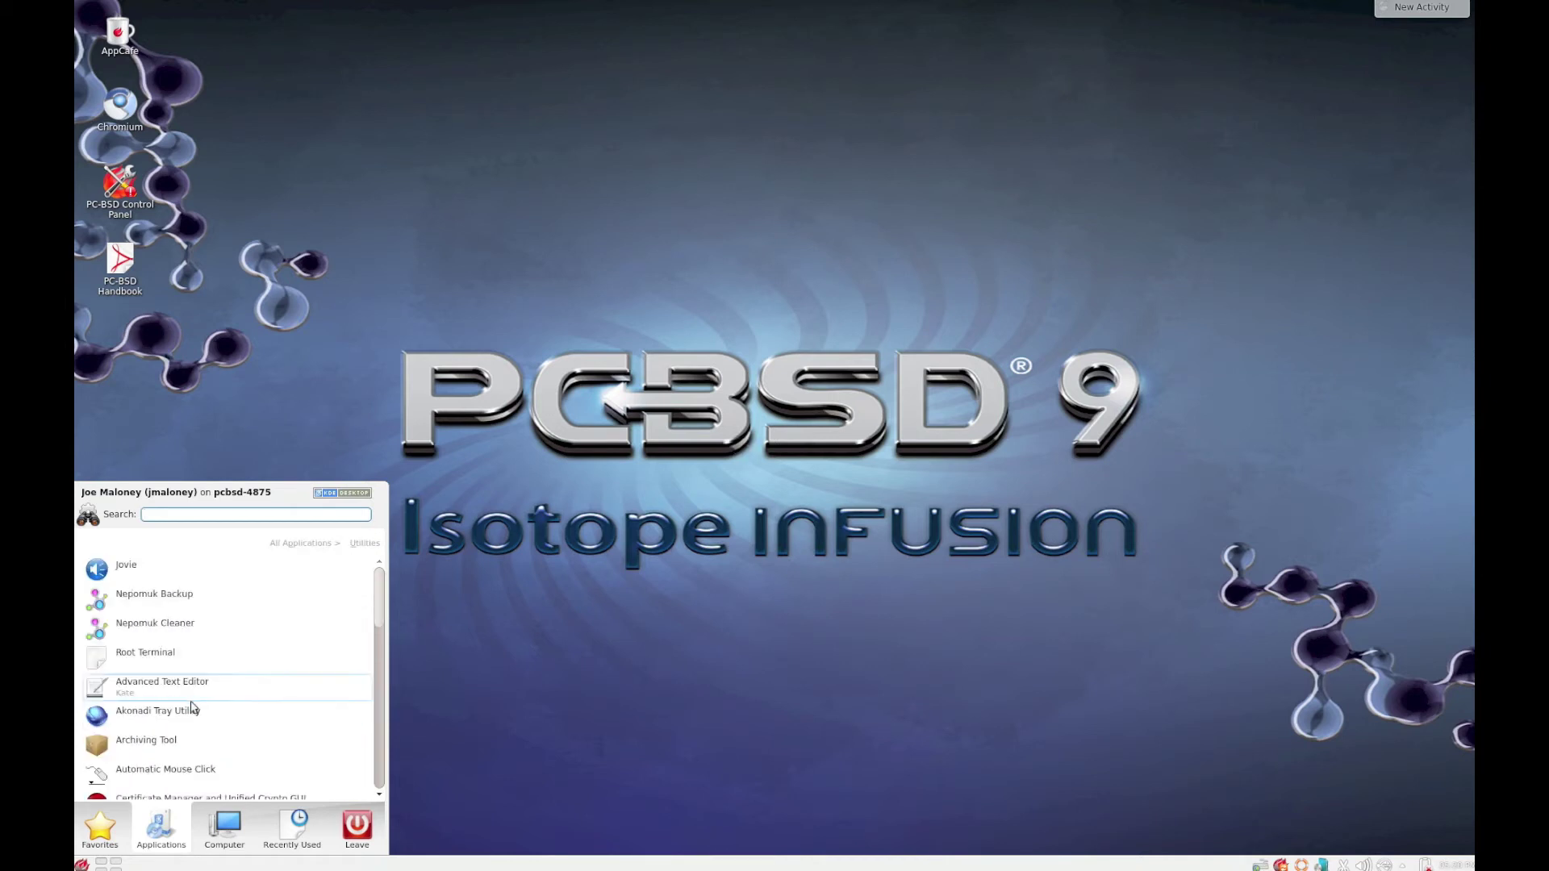
pyautogui.scroll(-5, 204, 633)
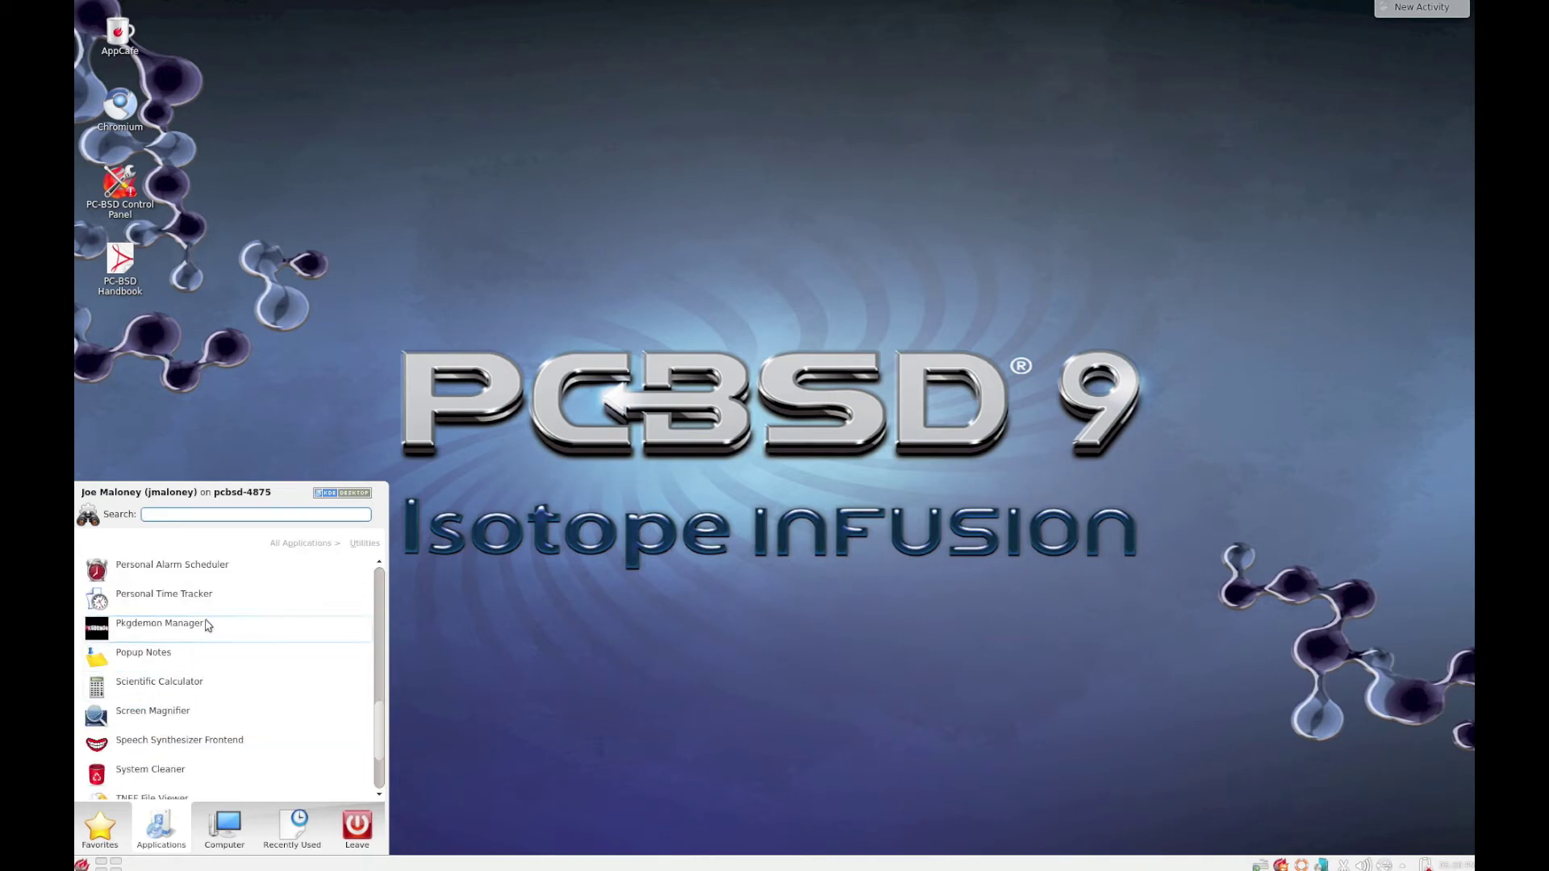
pyautogui.click(204, 631)
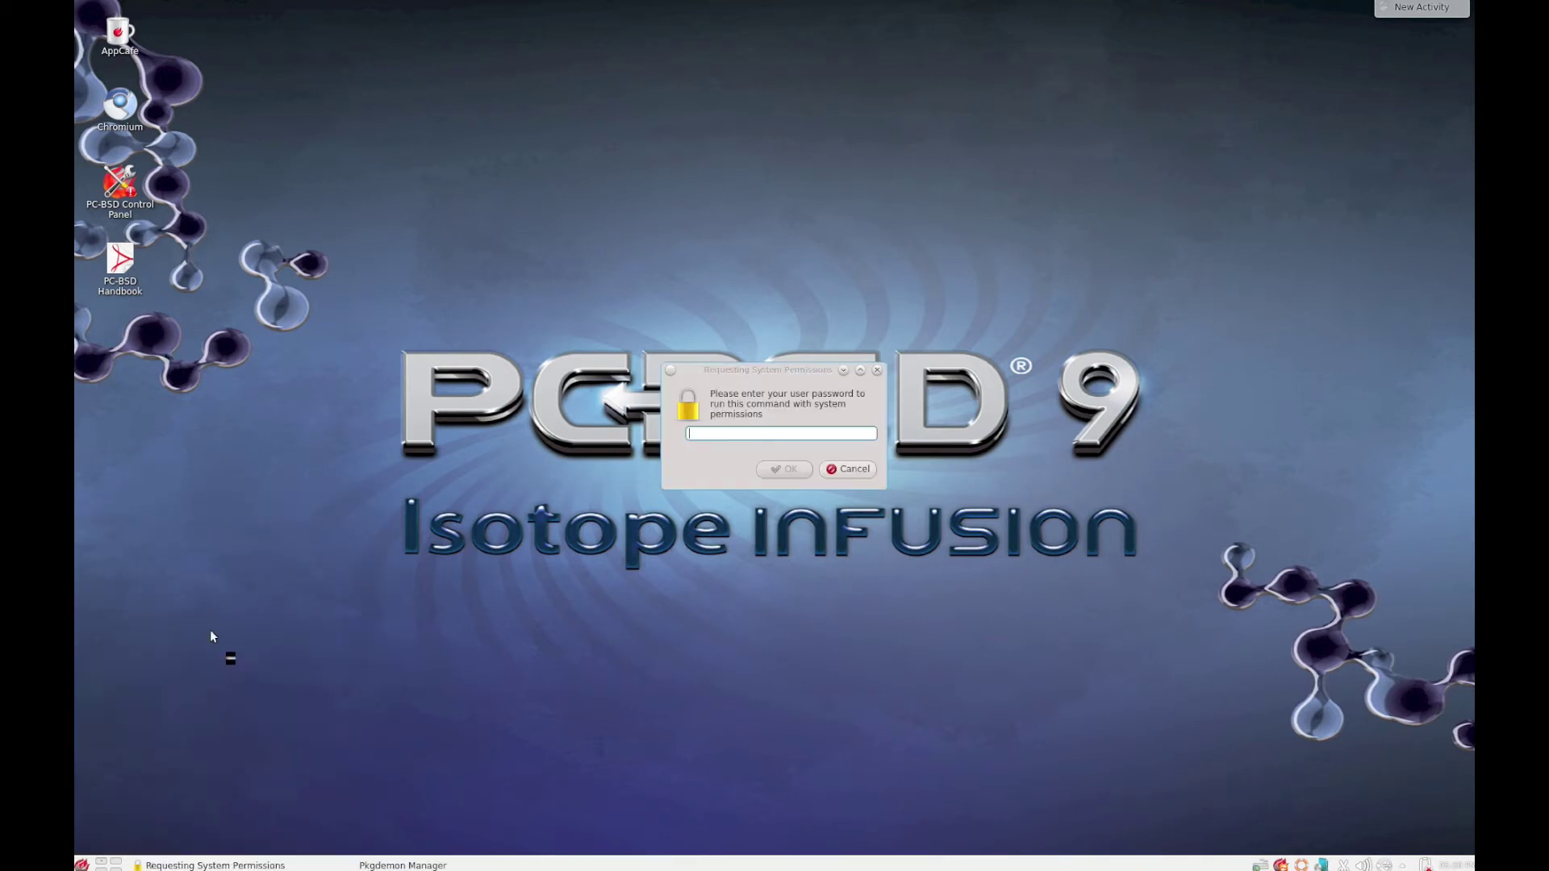
pyautogui.write('********')
pyautogui.press('Return')
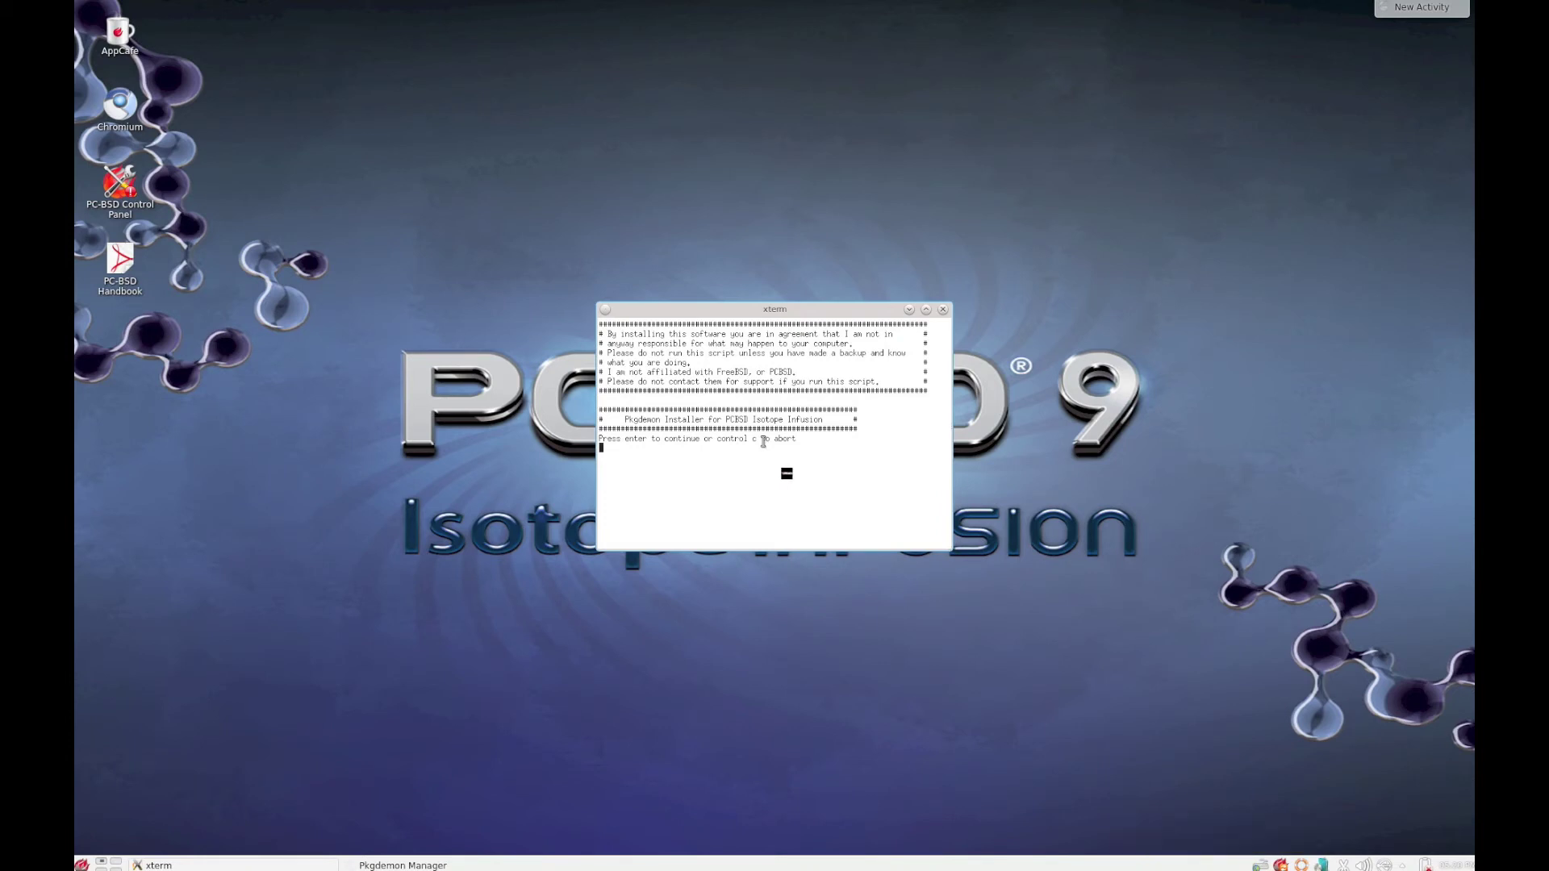
# Continue past the disclaimer and choose option 1 to install Gnome only and reboot.
pyautogui.press('Return')
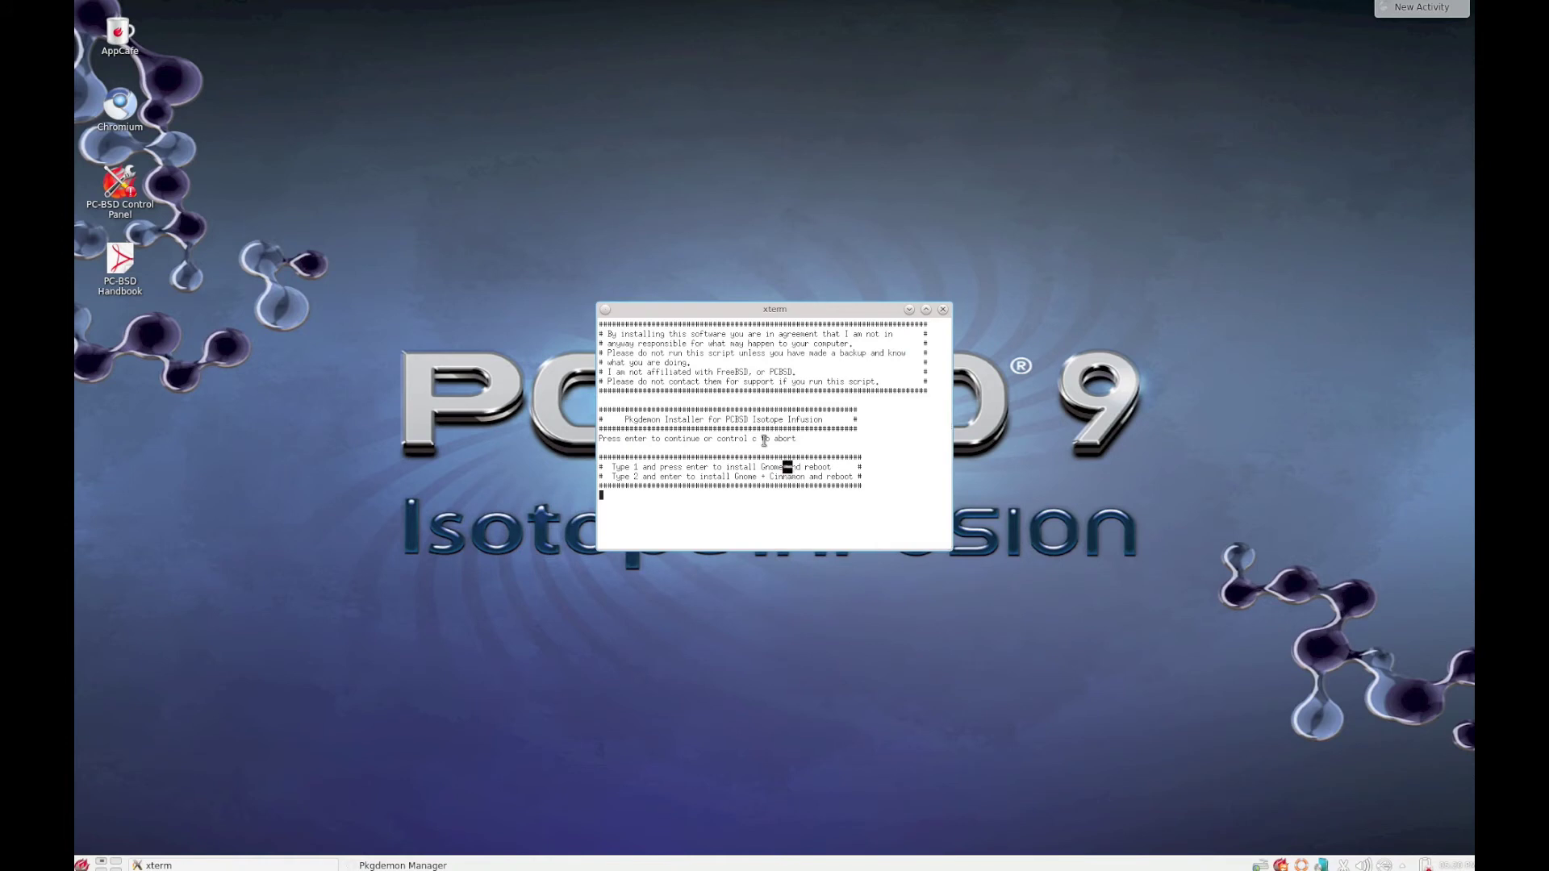
pyautogui.write('1')
pyautogui.press('Return')
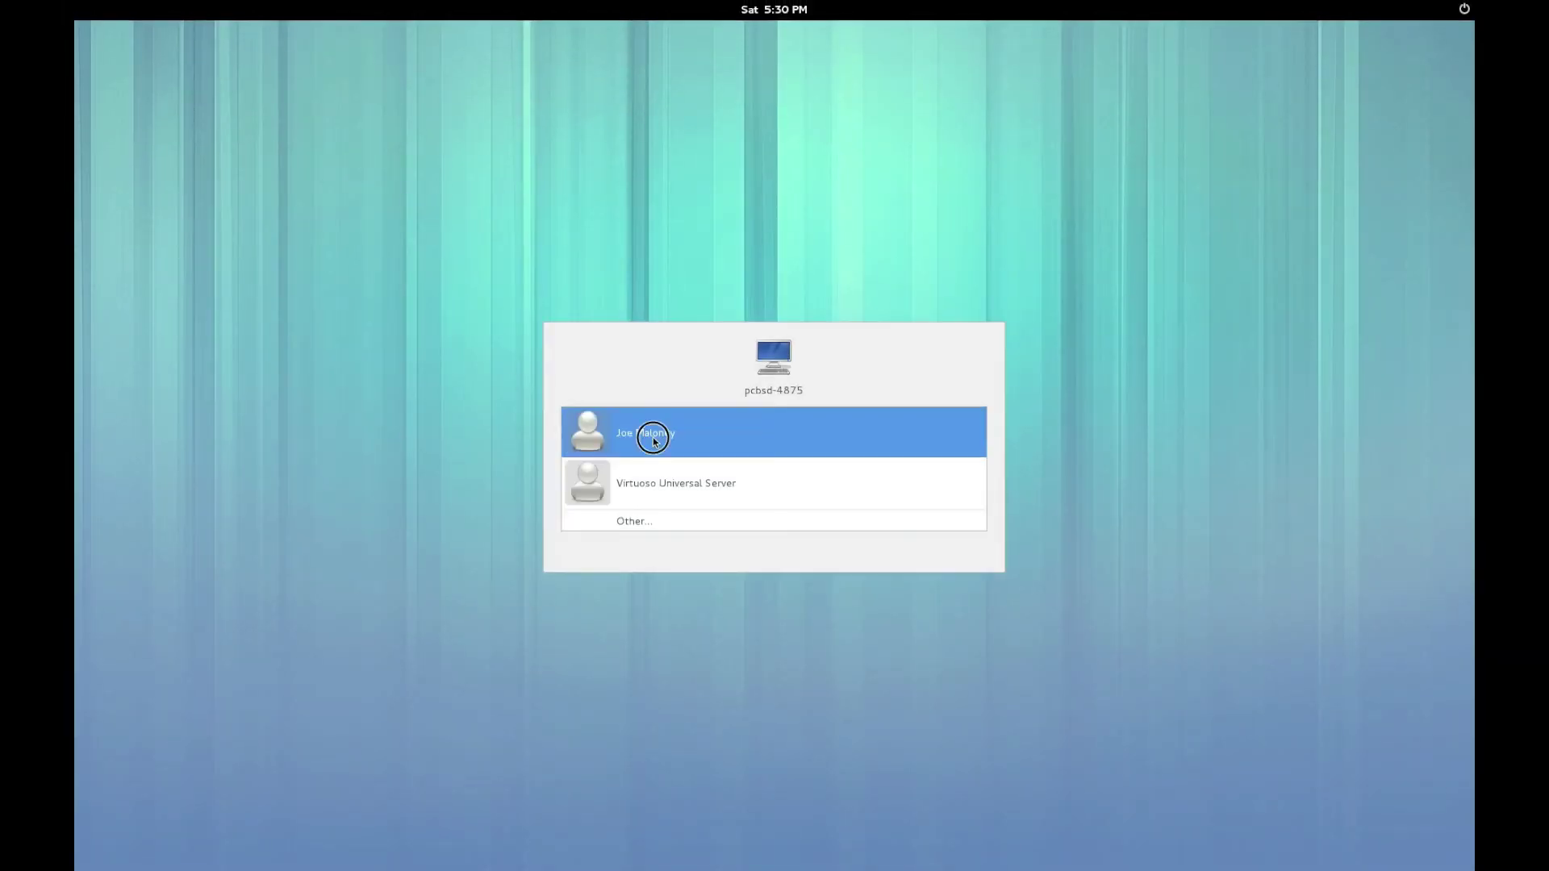
# Log in to the GNOME session and close the GNOME 3 Failed to Load notice.
pyautogui.click(654, 440)
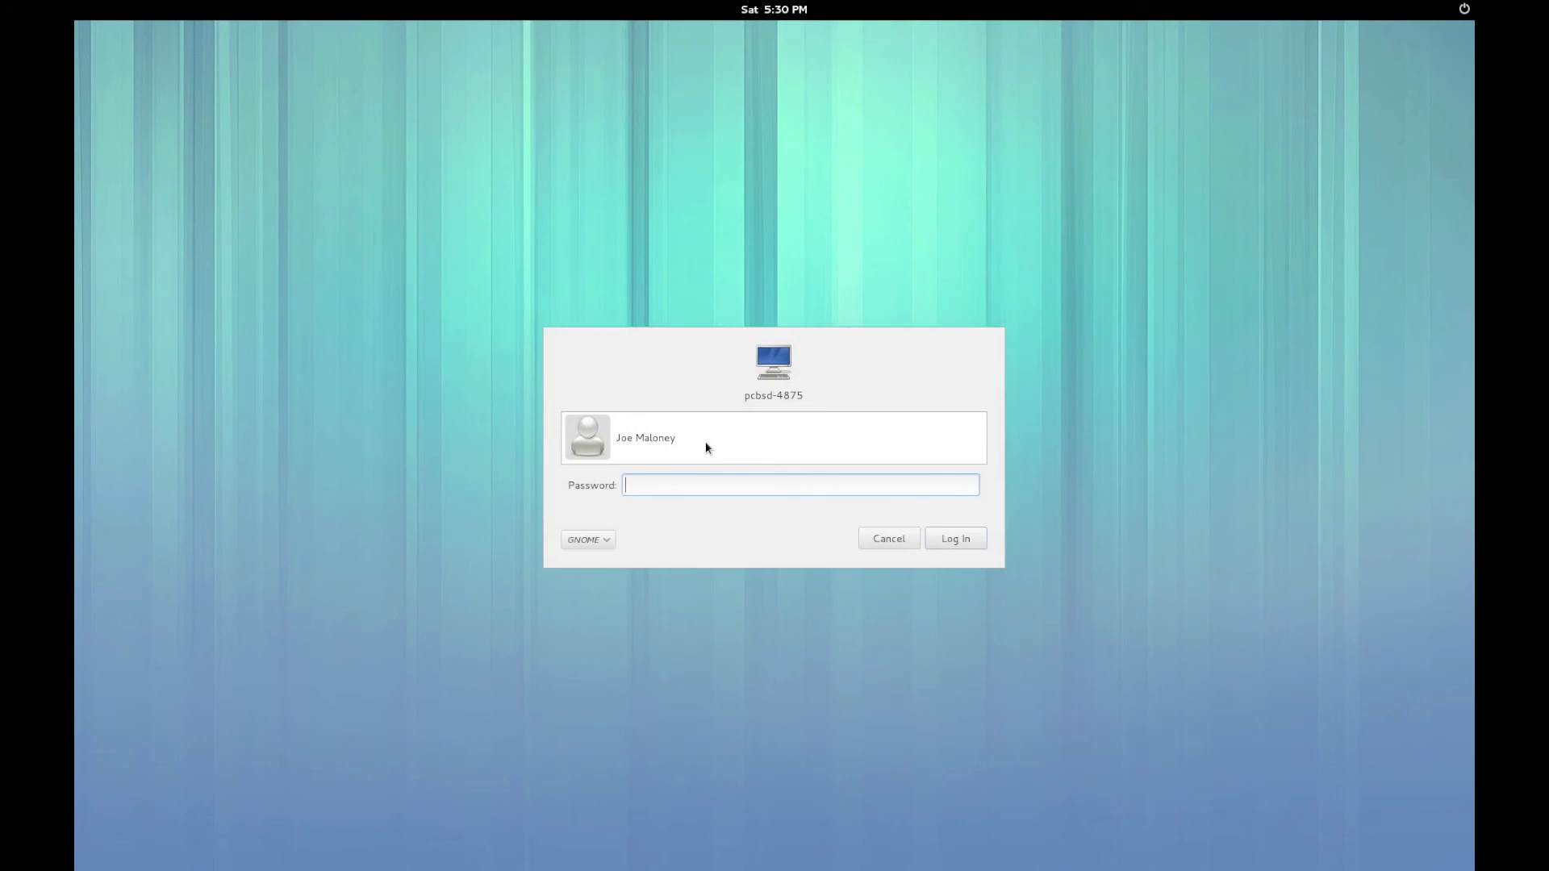
pyautogui.write('********')
pyautogui.press('Return')
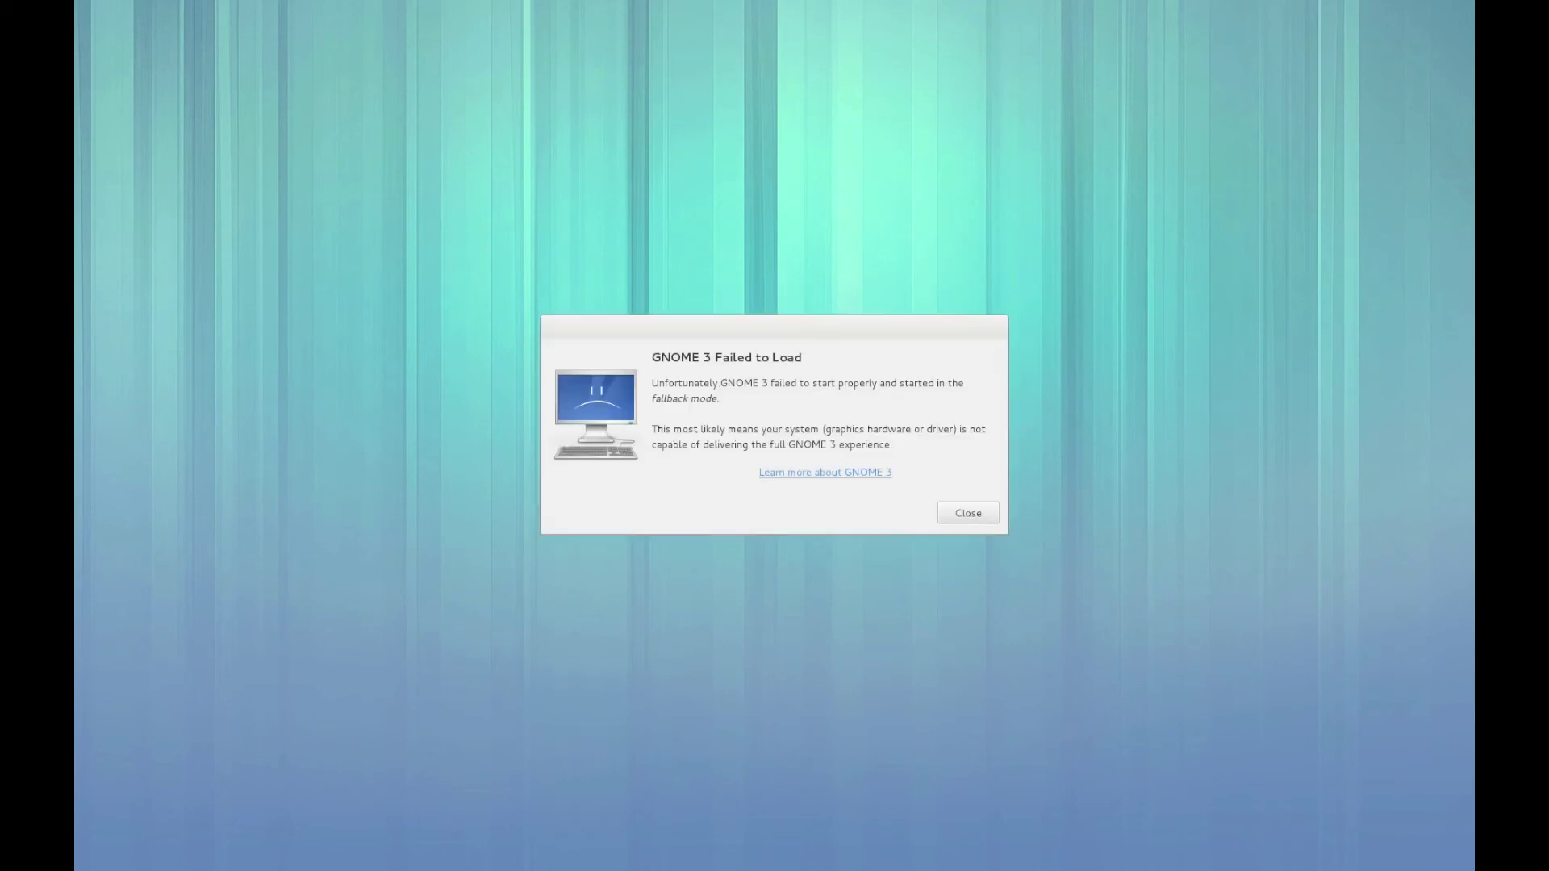
pyautogui.click(969, 521)
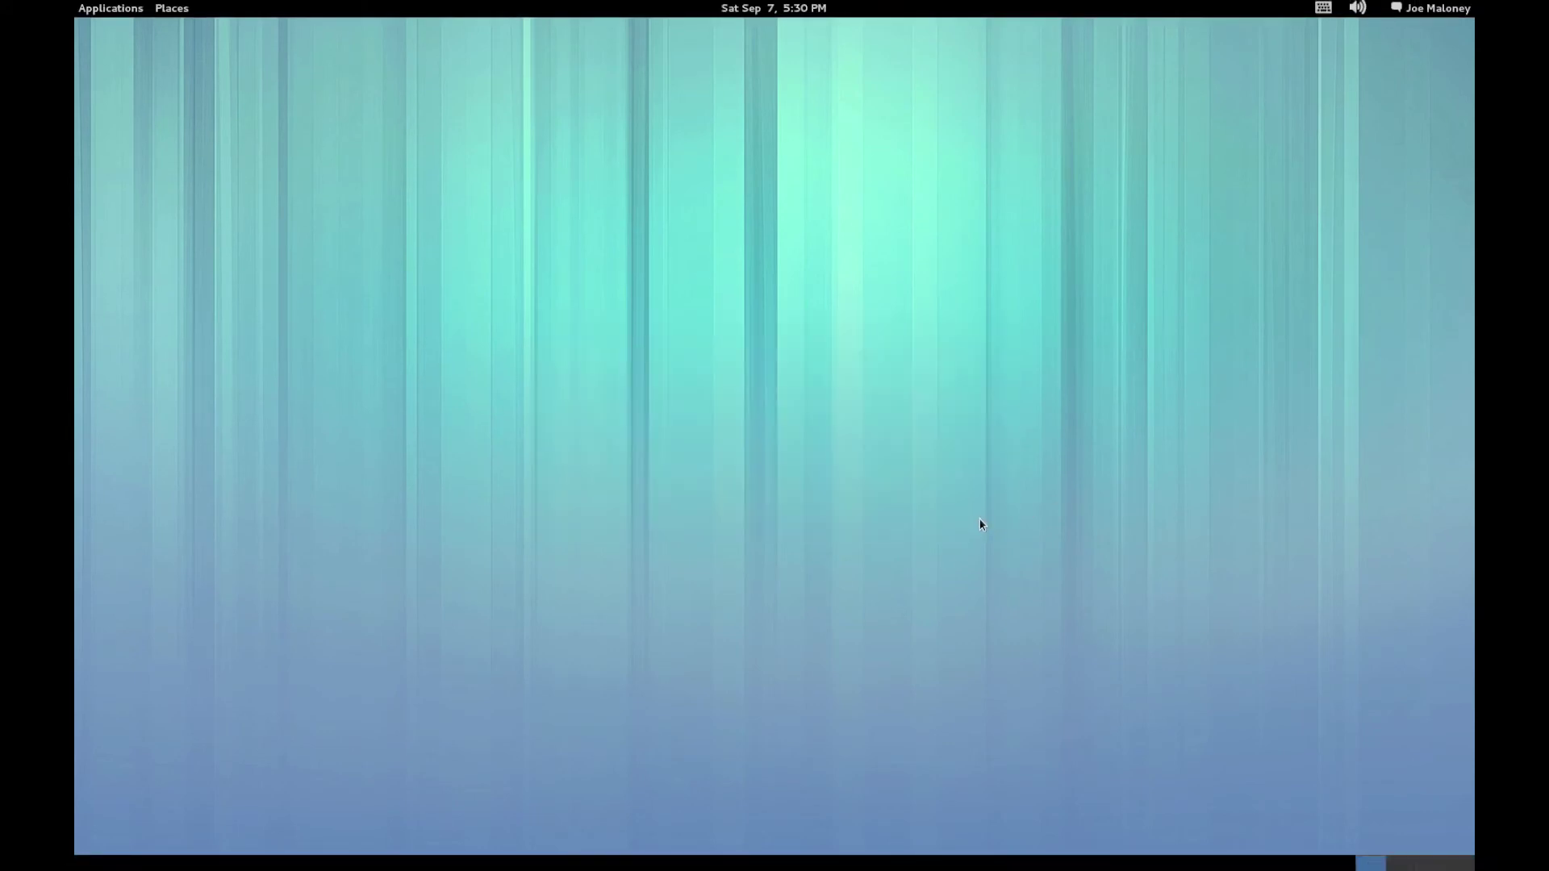
# Launch AppCafe from Applications > System Tools.
pyautogui.click(91, 8)
pyautogui.moveTo(106, 33)
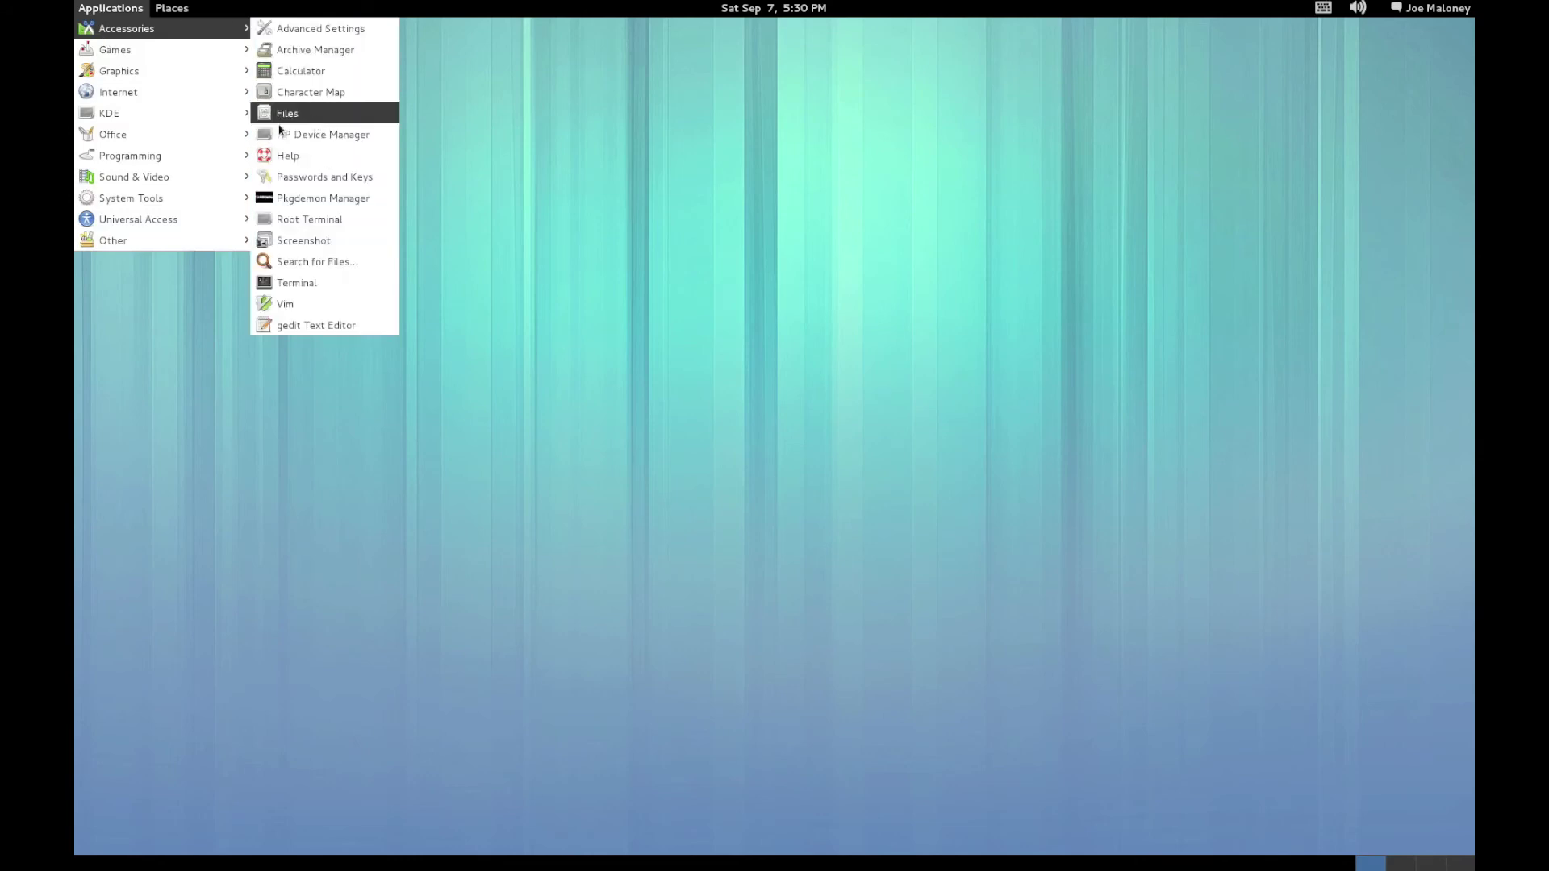
pyautogui.moveTo(190, 200)
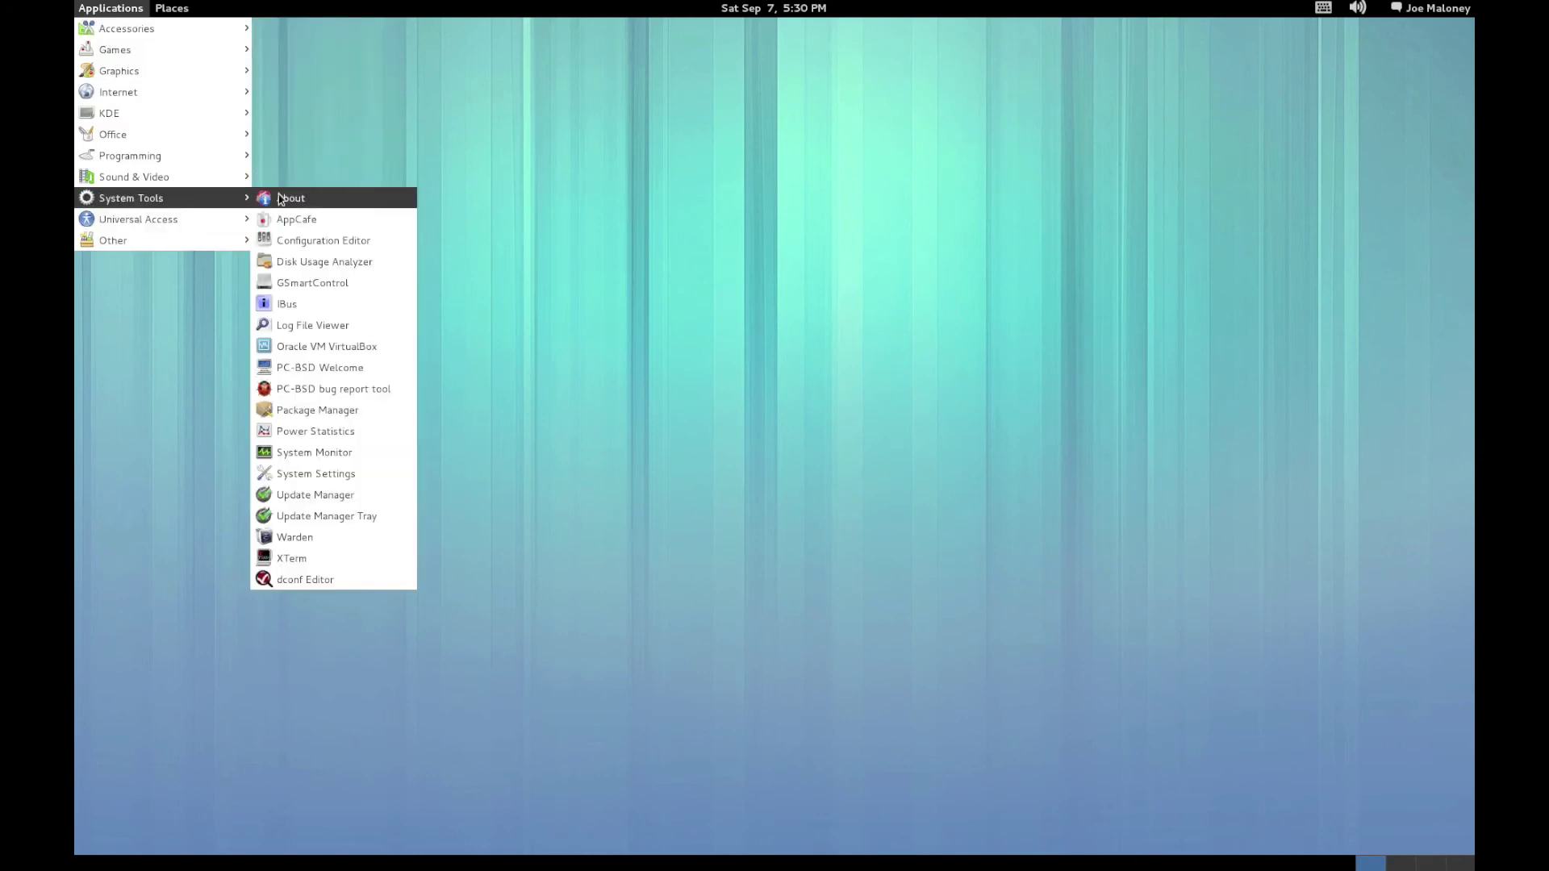
pyautogui.click(311, 229)
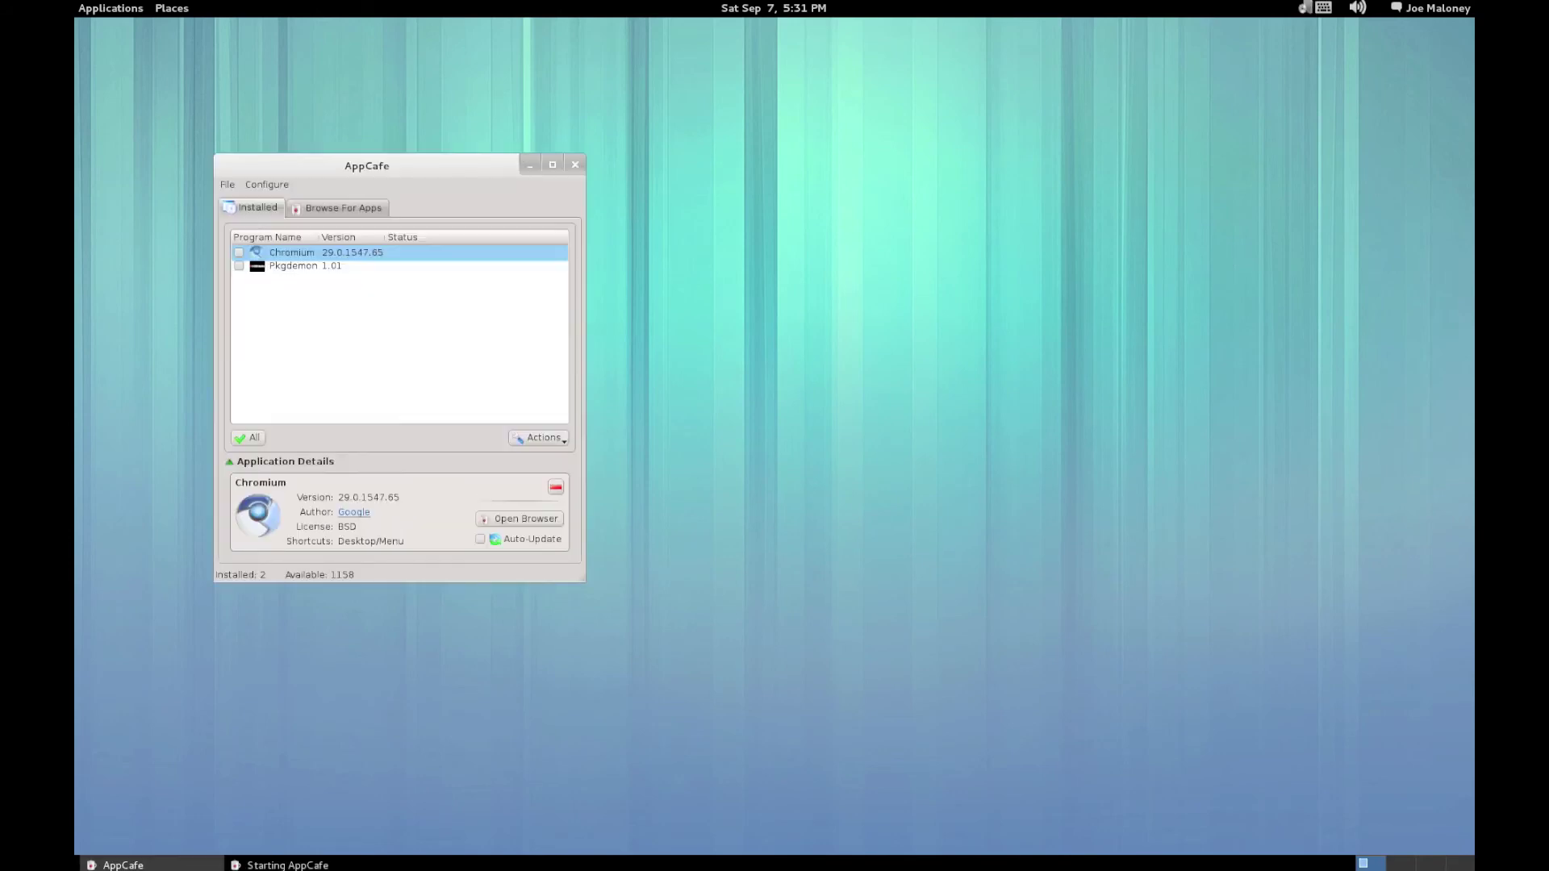
# Mark Pkgdemon 1.01 in AppCafe's installed apps and choose Uninstall from Actions.
pyautogui.click(323, 269)
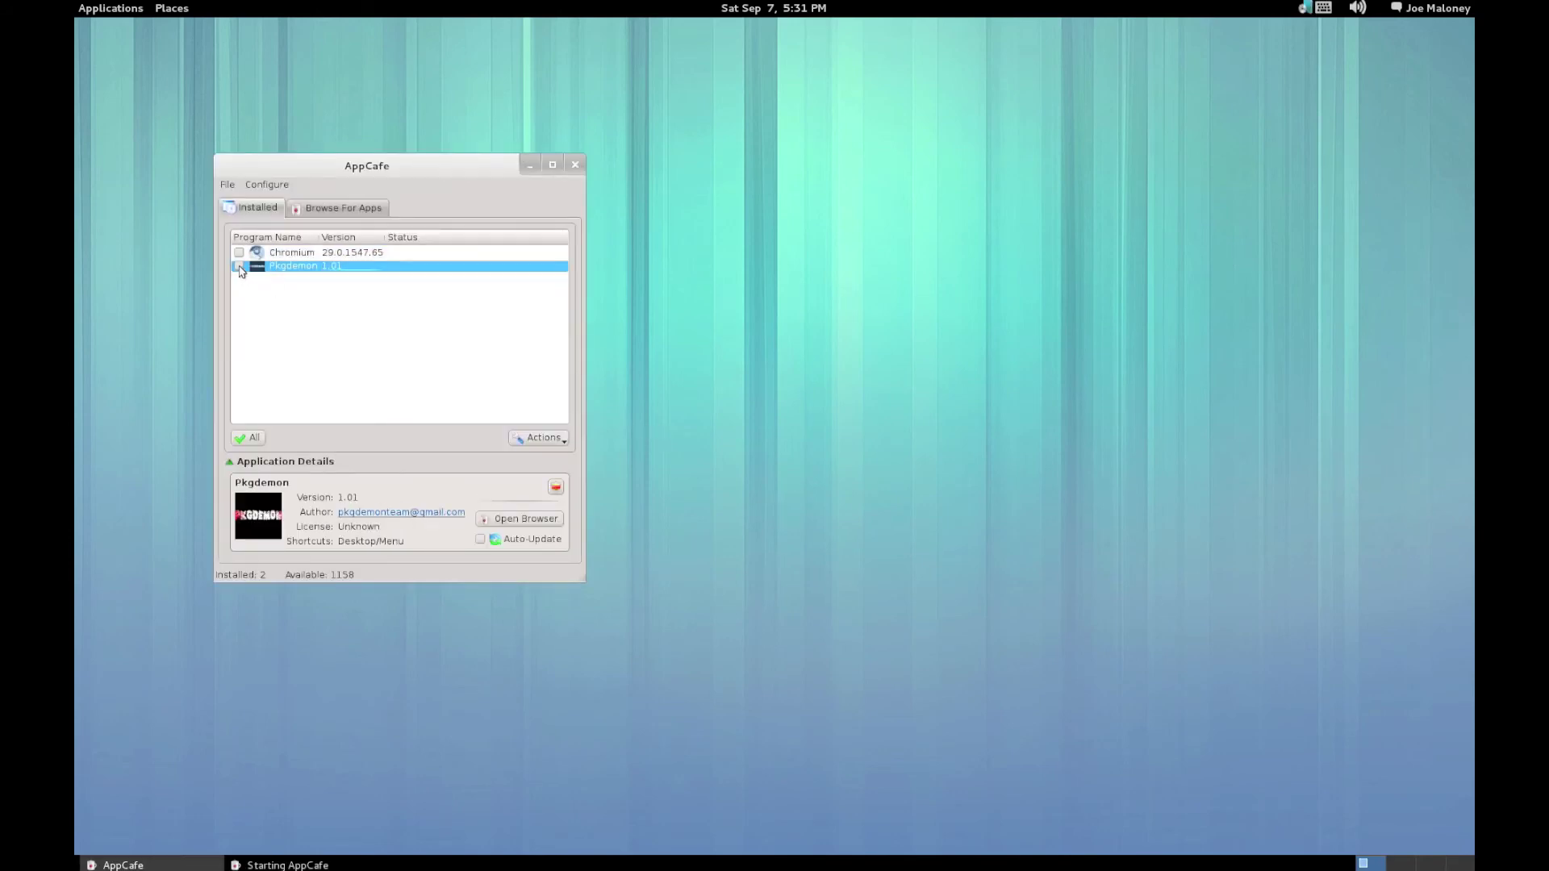
pyautogui.click(239, 266)
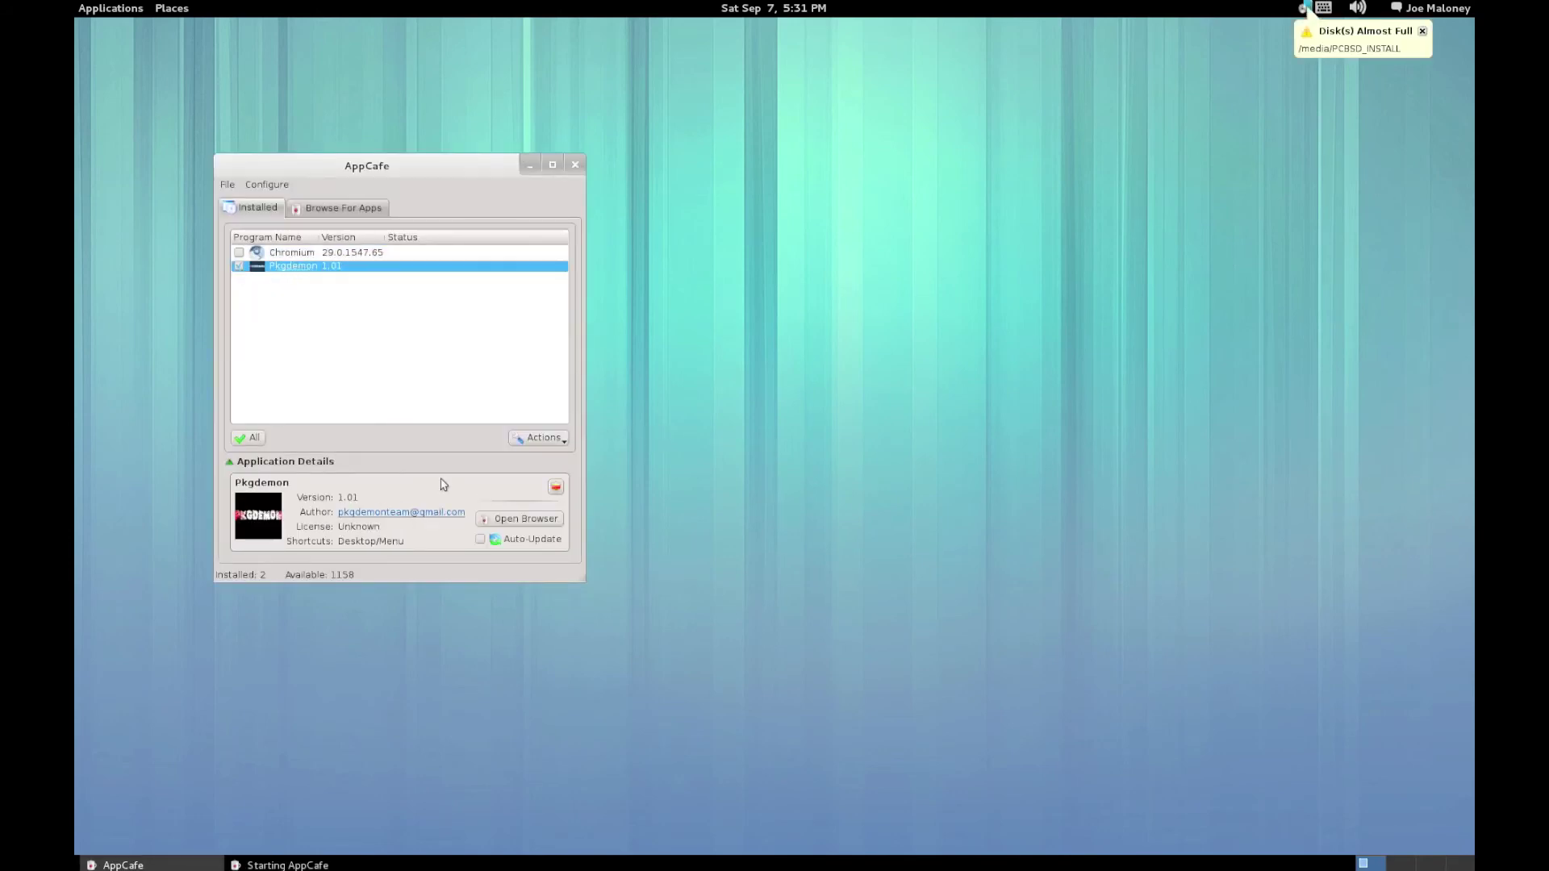
pyautogui.click(537, 439)
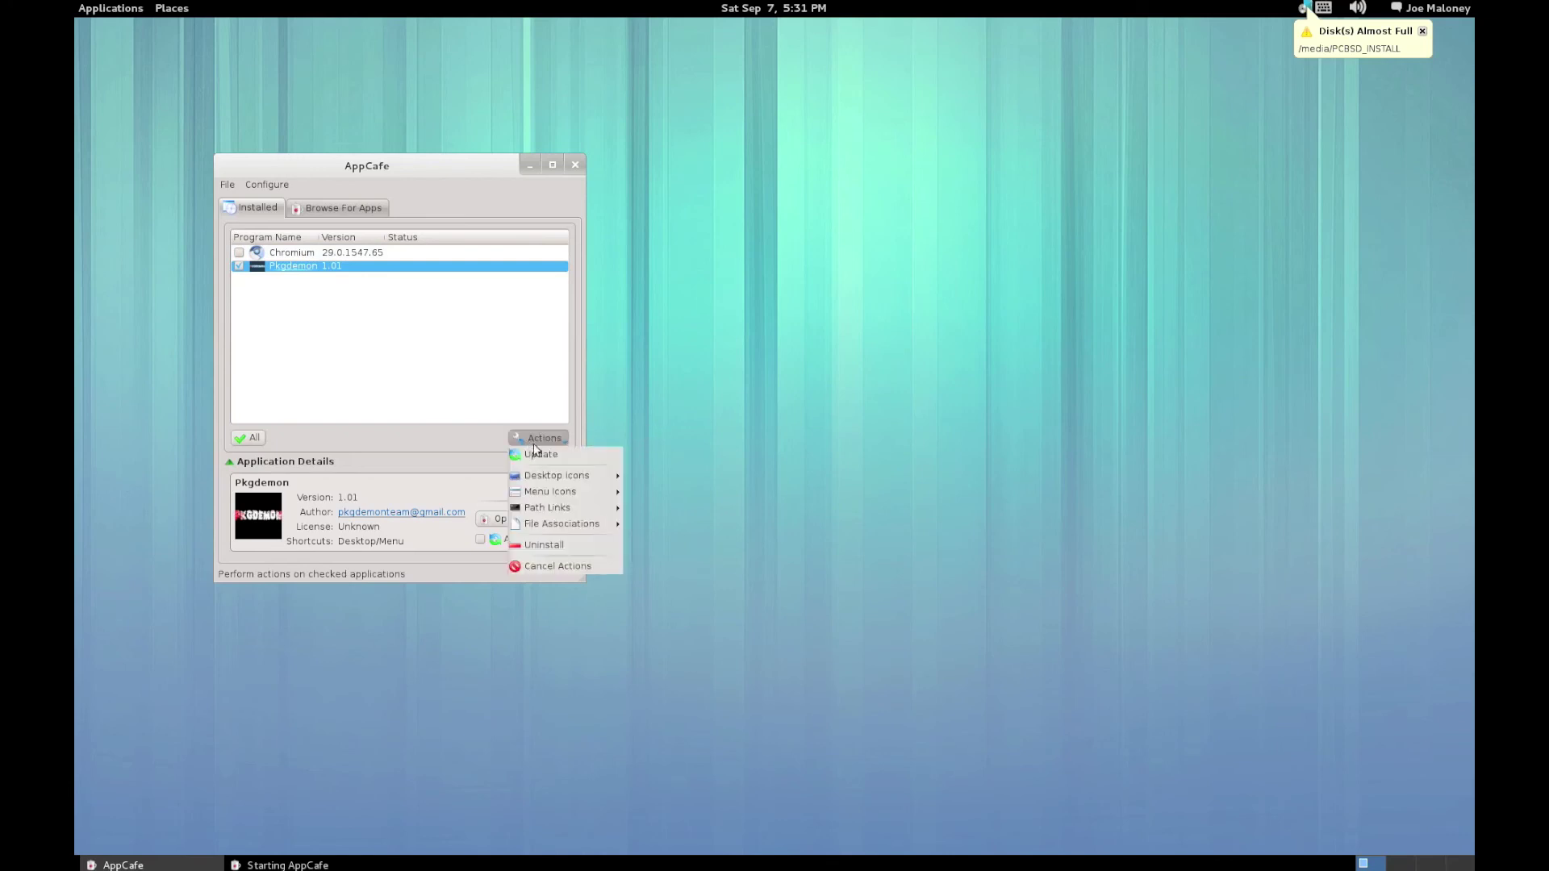
pyautogui.click(552, 546)
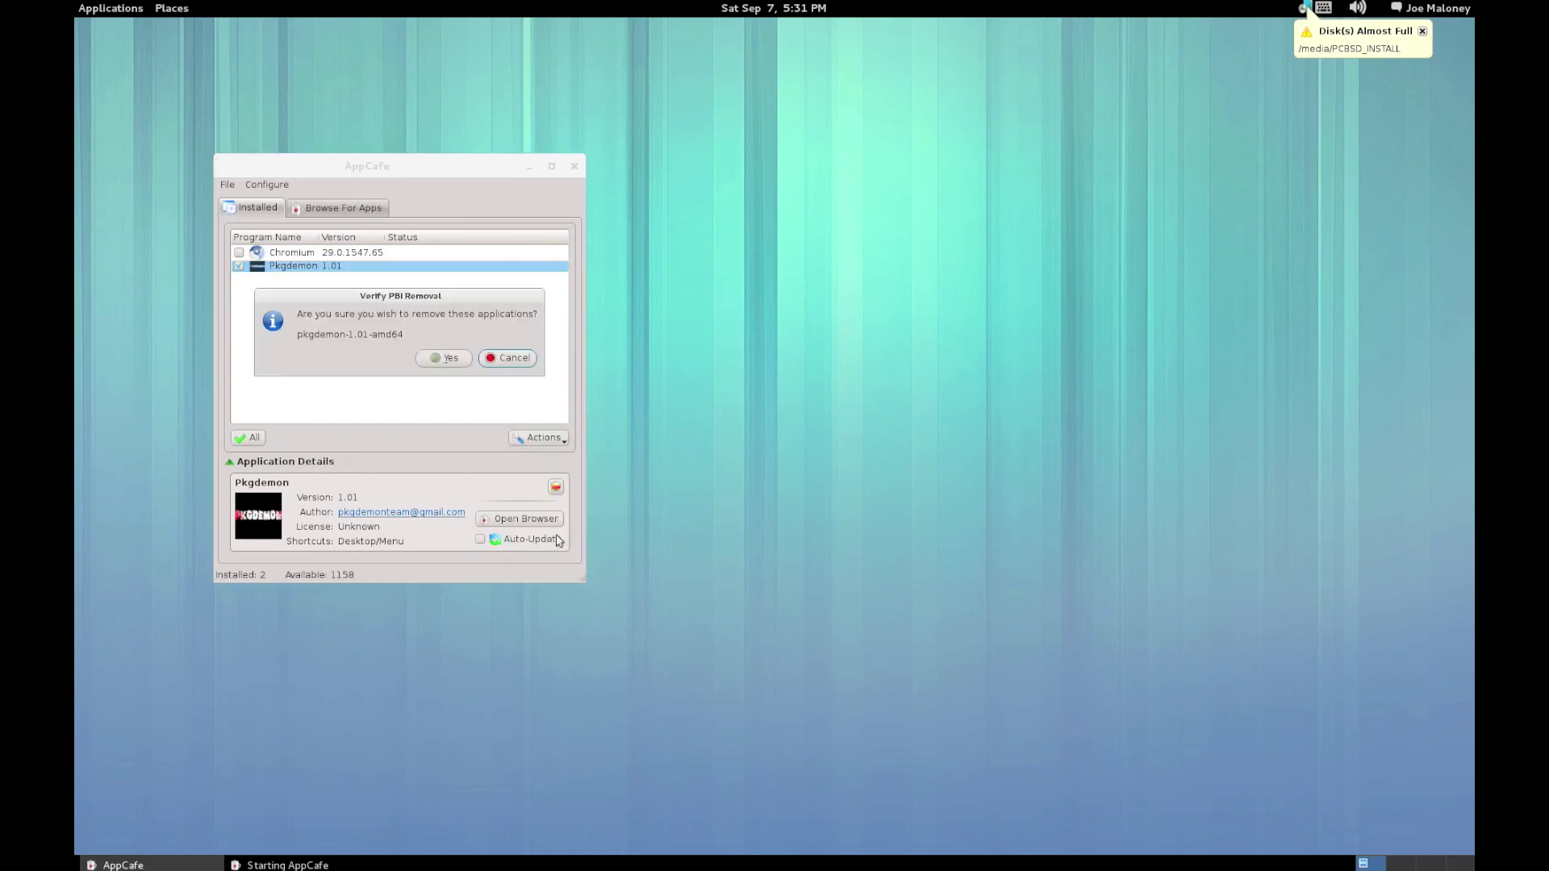
# Confirm removing Pkgdemon, authorize it with the password, and close AppCafe.
pyautogui.click(445, 358)
pyautogui.write('•••••••')
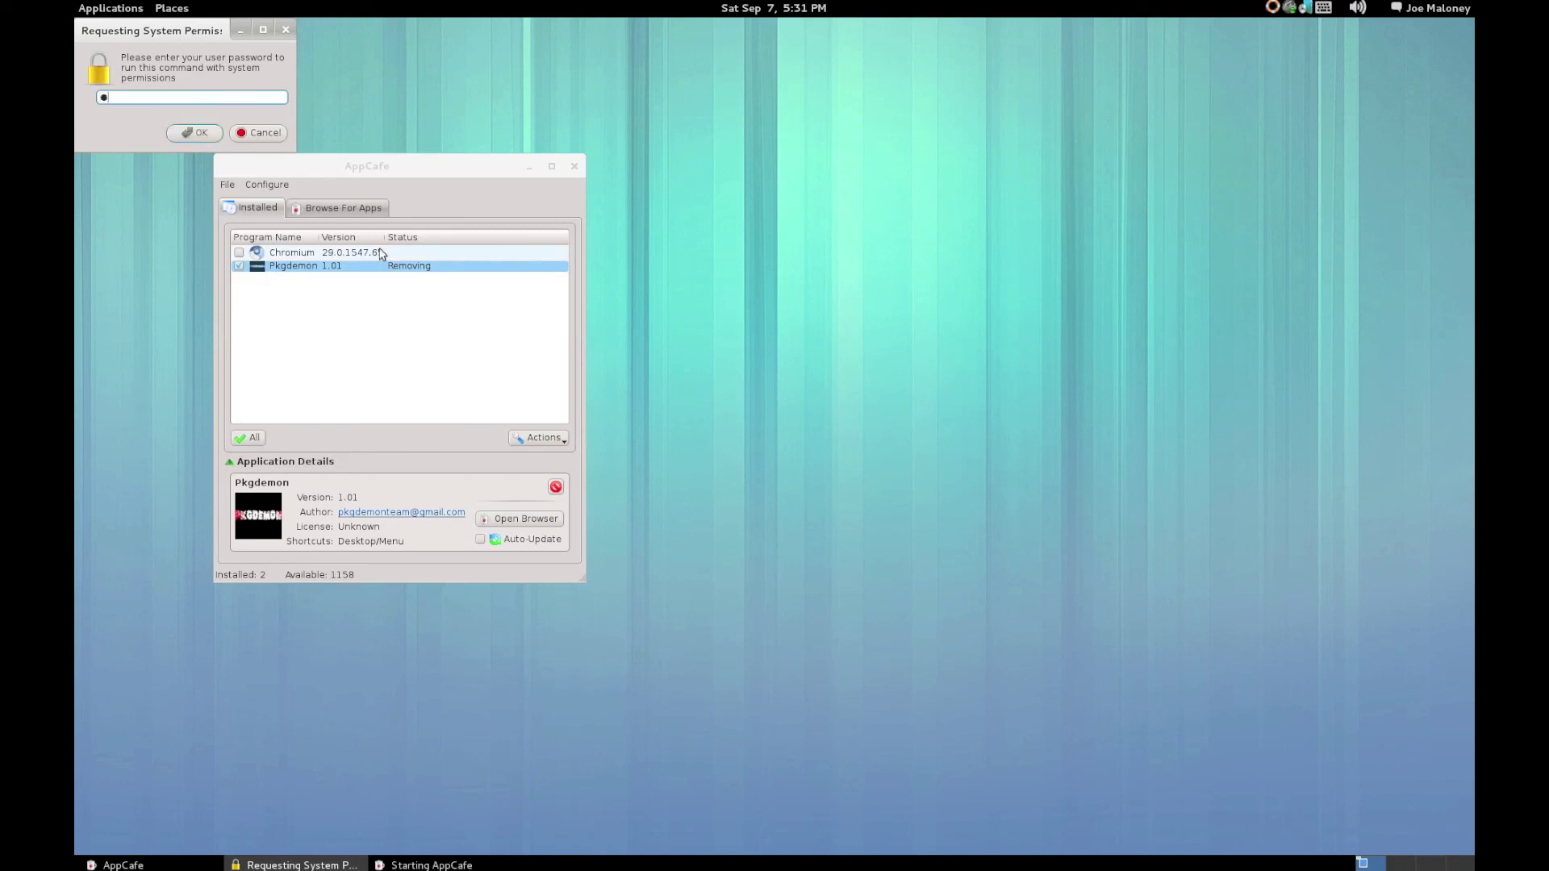
pyautogui.press('Return')
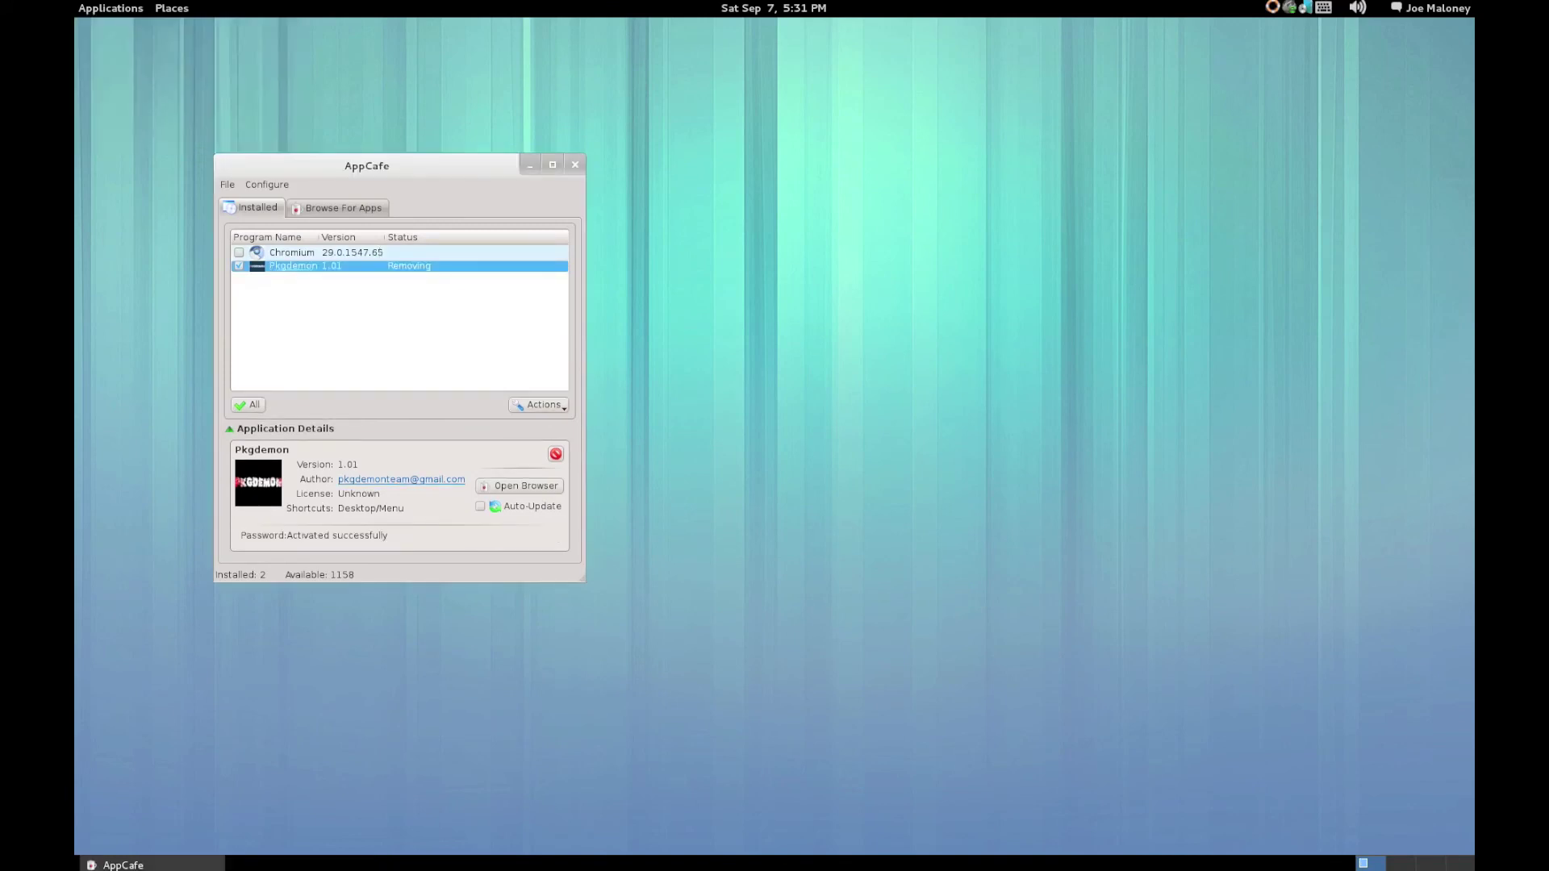
pyautogui.hotkey('alt', 'F4')
pyautogui.click(1430, 8)
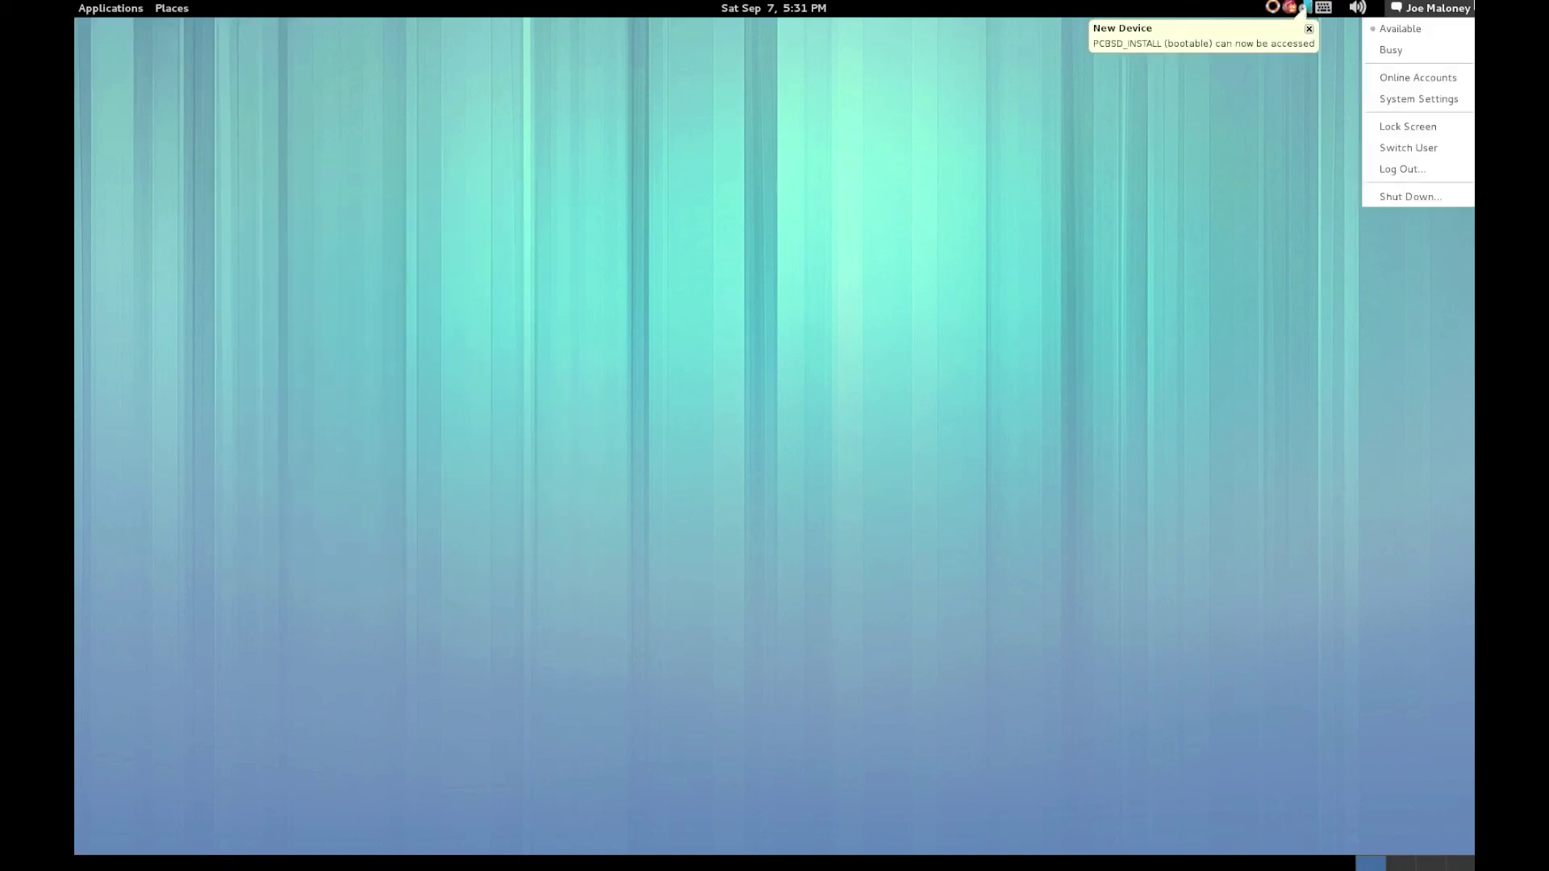
# Restart the machine from the Shut Down dialog to reach the PC-BSD Bootloader.
pyautogui.click(1415, 197)
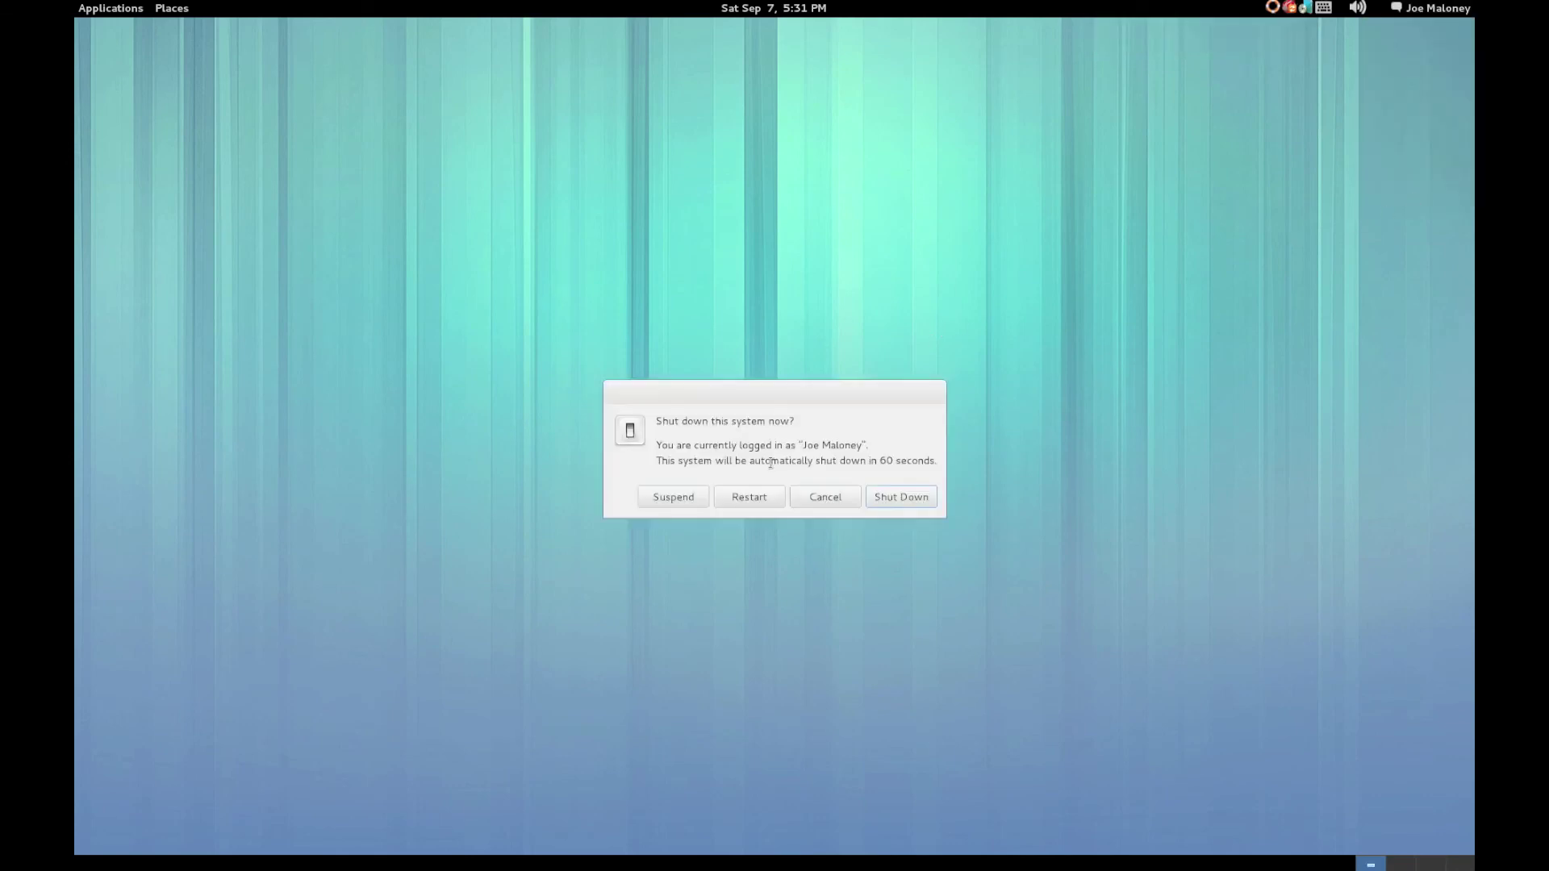
pyautogui.click(749, 494)
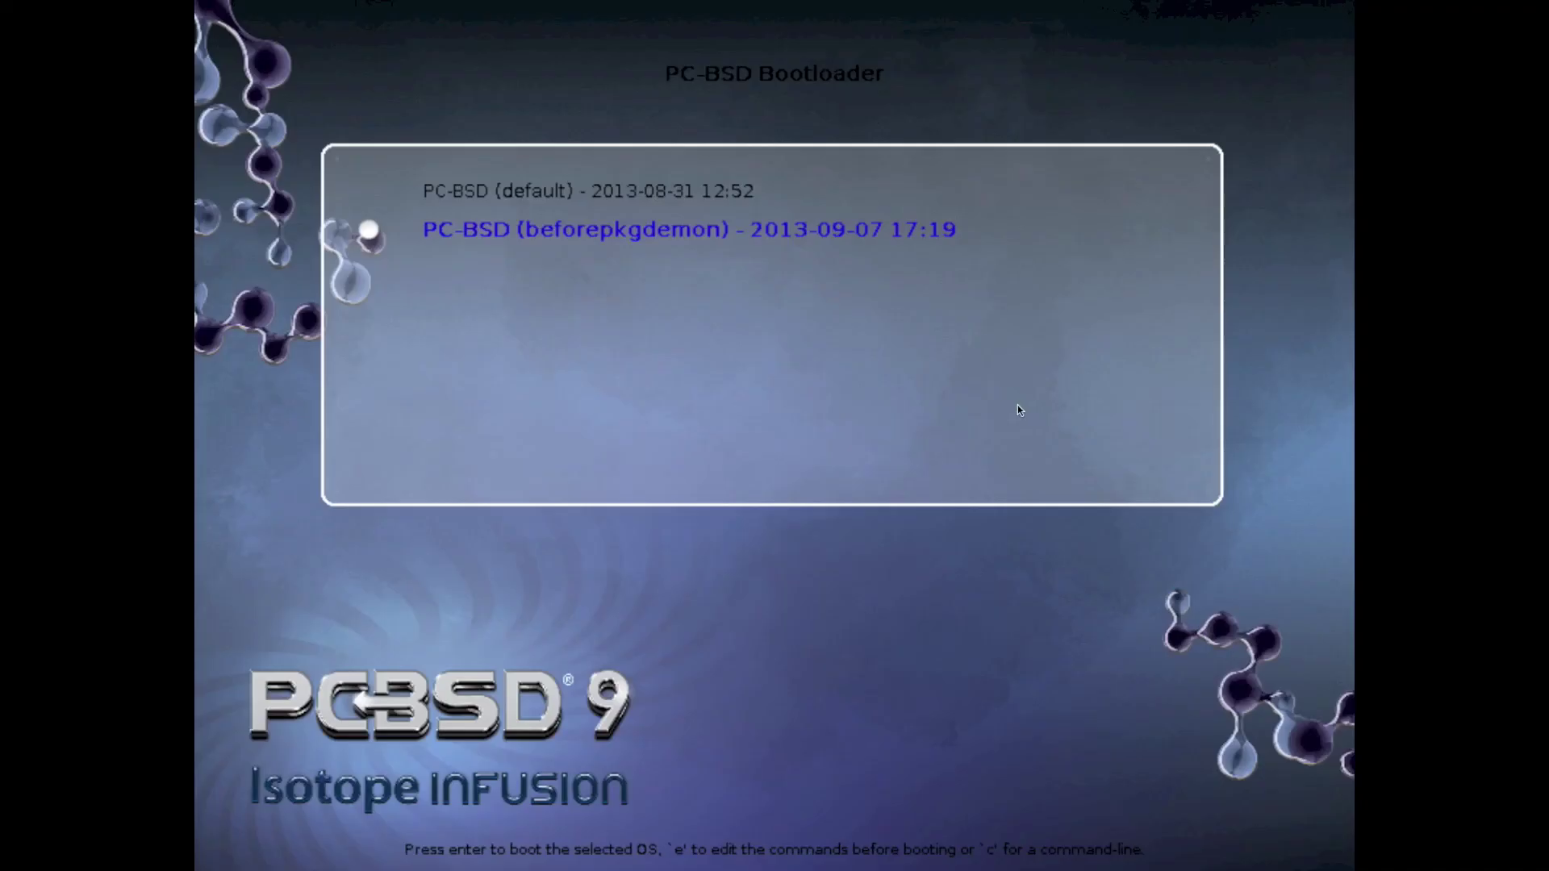